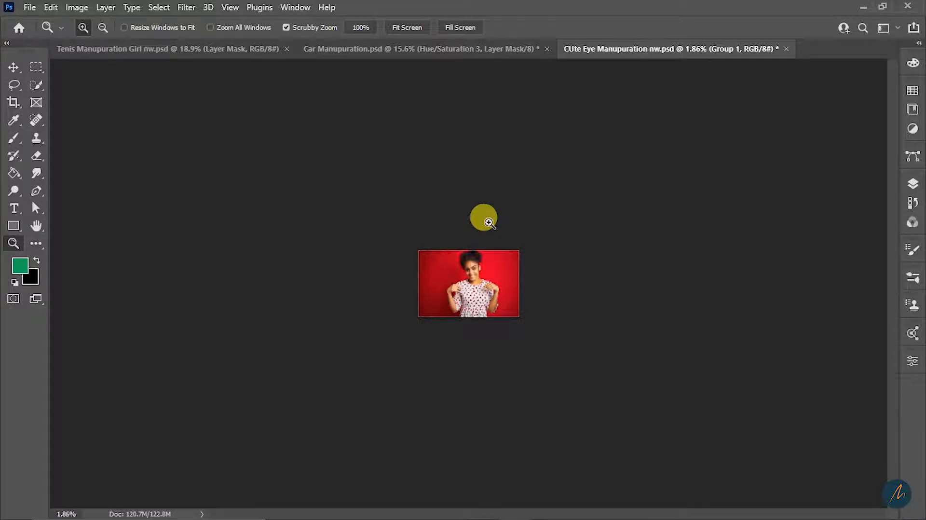
- Zoom in on the face and show Group 1 to examine the recolored eyes and the layers inside the group
left_click(462, 27)
left_click_drag(562, 117, 610, 165)
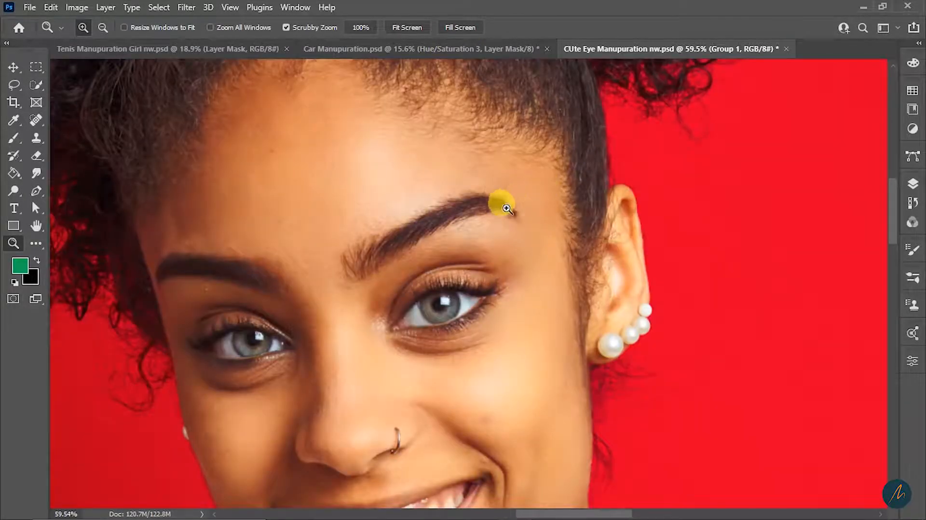
left_click_drag(413, 314, 440, 269)
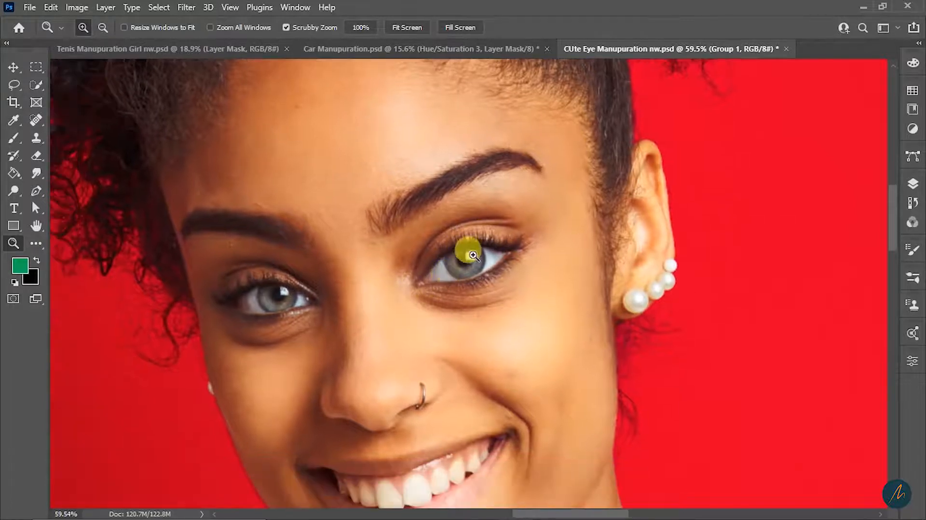
left_click(912, 183)
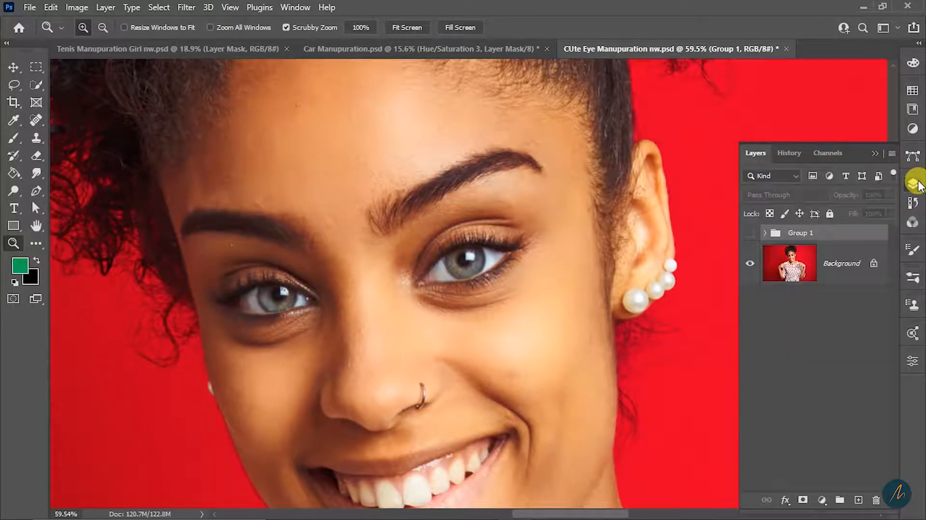
left_click(748, 235)
left_click(765, 233)
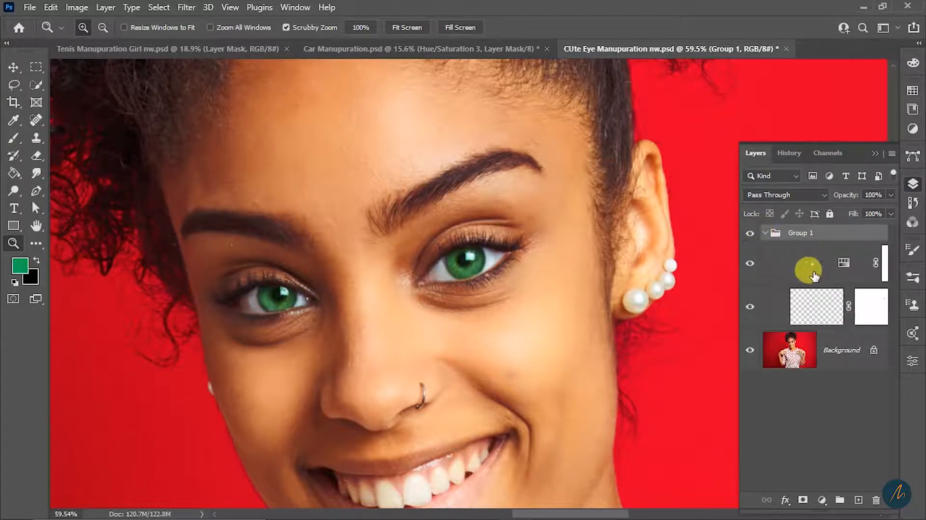
left_click(765, 233)
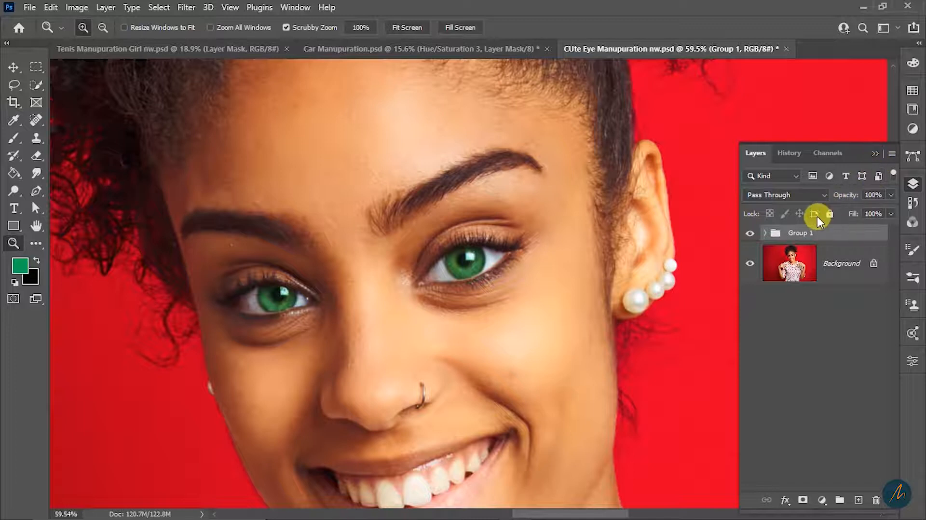
- Switch to the Car Manupuration.psd document and toggle the adjustment layers in Group 3 copy to preview a different car color
left_click(463, 48)
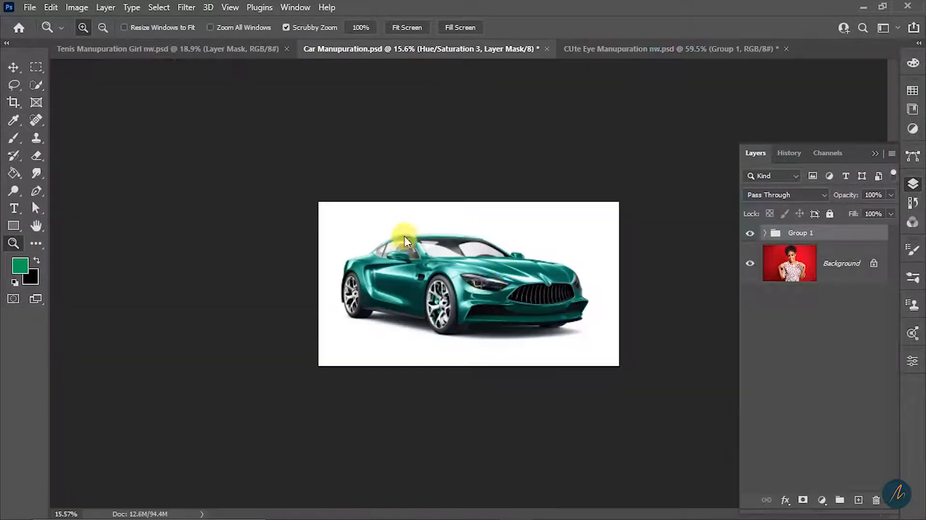
left_click(750, 473)
left_click(750, 437)
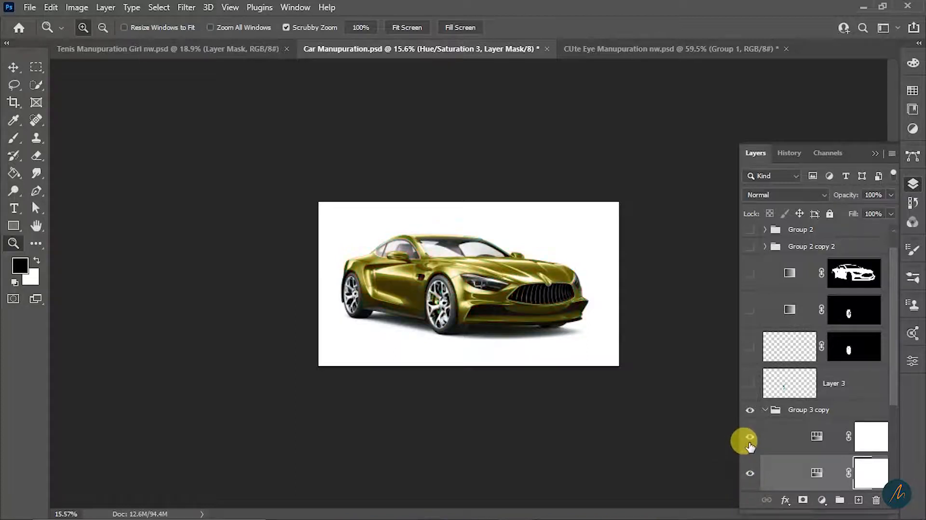
left_click_drag(540, 299, 578, 314)
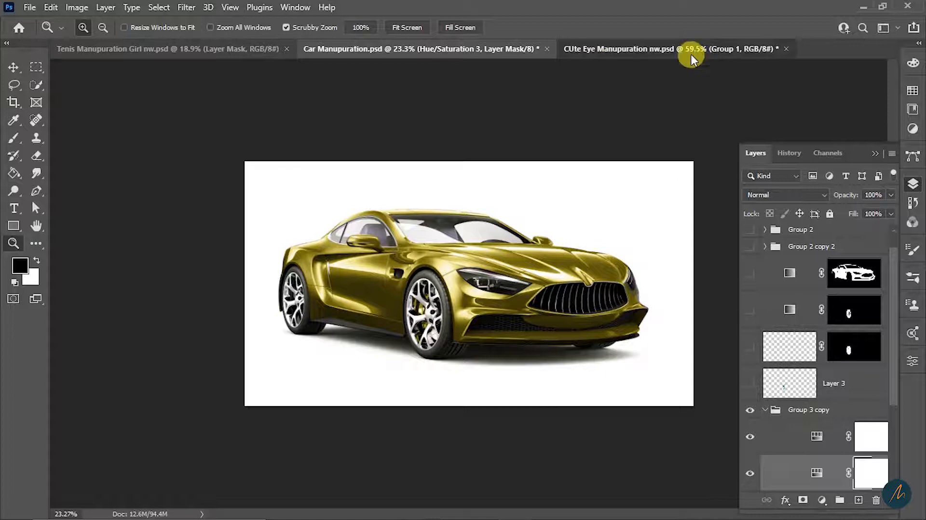
- Return to the CUte Eye Manupuration nw.psd document, hide Group 1 and add a new empty layer above the Background
left_click(690, 54)
left_click_drag(450, 258, 465, 244)
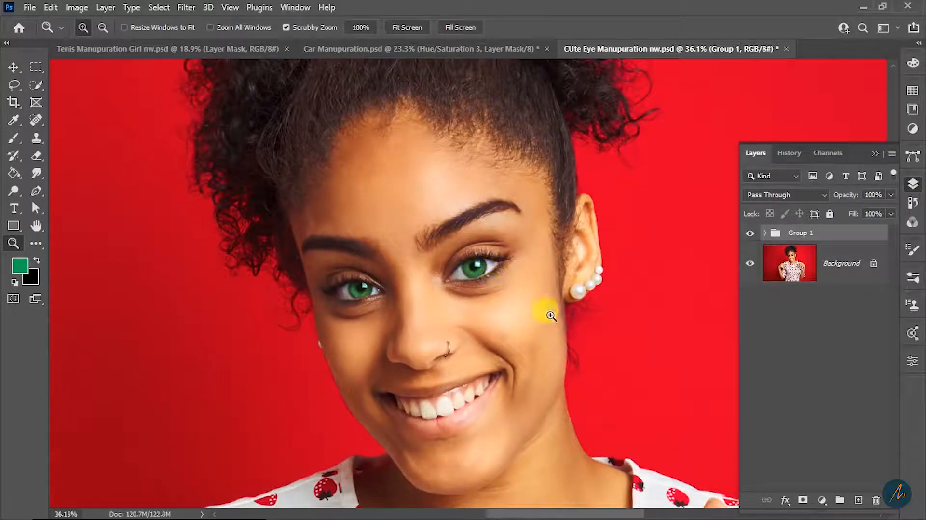
left_click(750, 233)
left_click(837, 265)
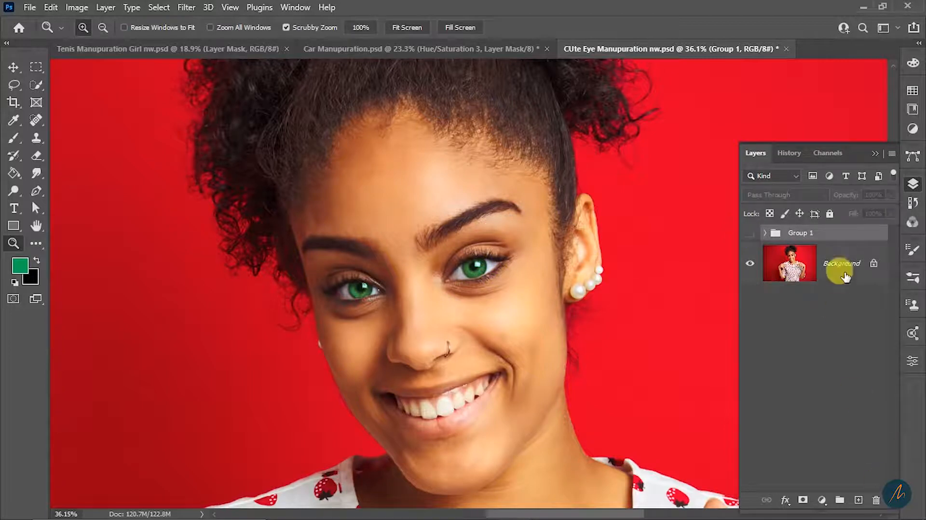
left_click(858, 500)
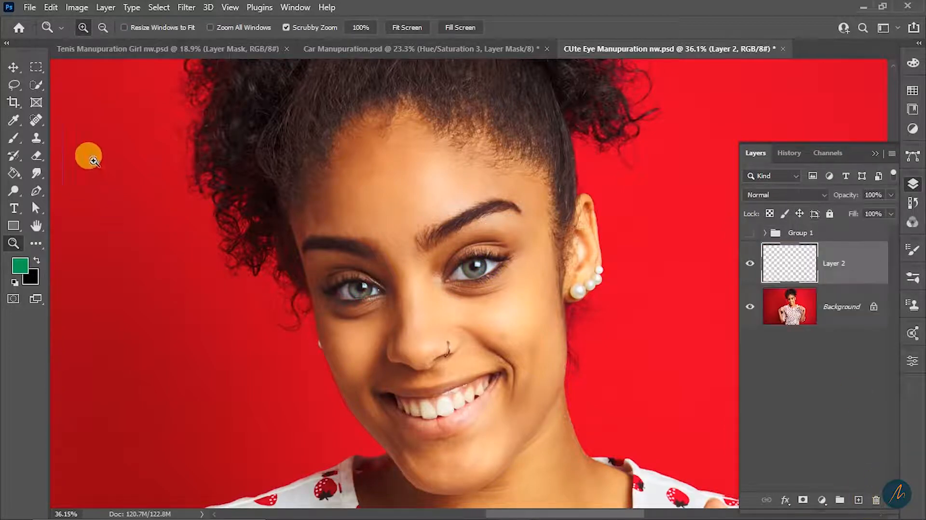
- Set the Quick Selection brush size to 15 and try selecting the iris of the photo's left-hand eye on Layer 2, clearing the selection
left_click_drag(528, 267, 551, 288)
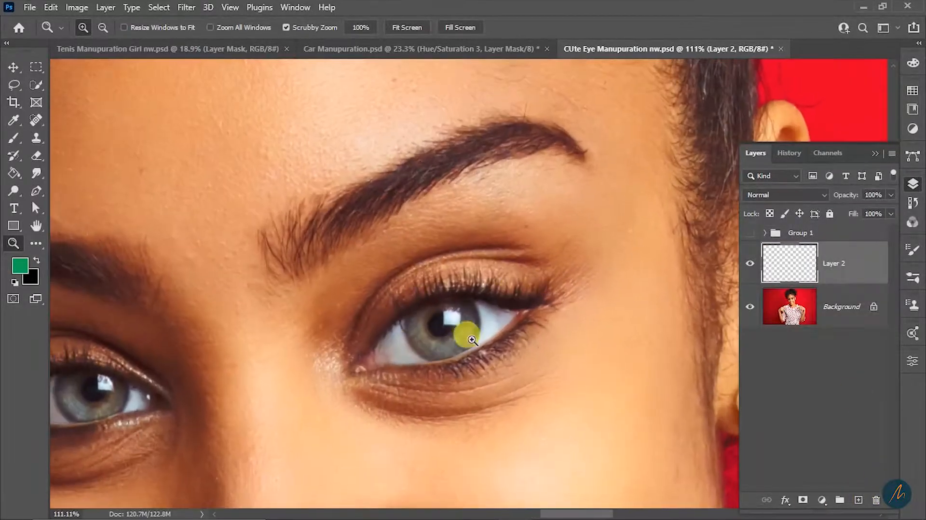
left_click_drag(292, 345, 517, 299)
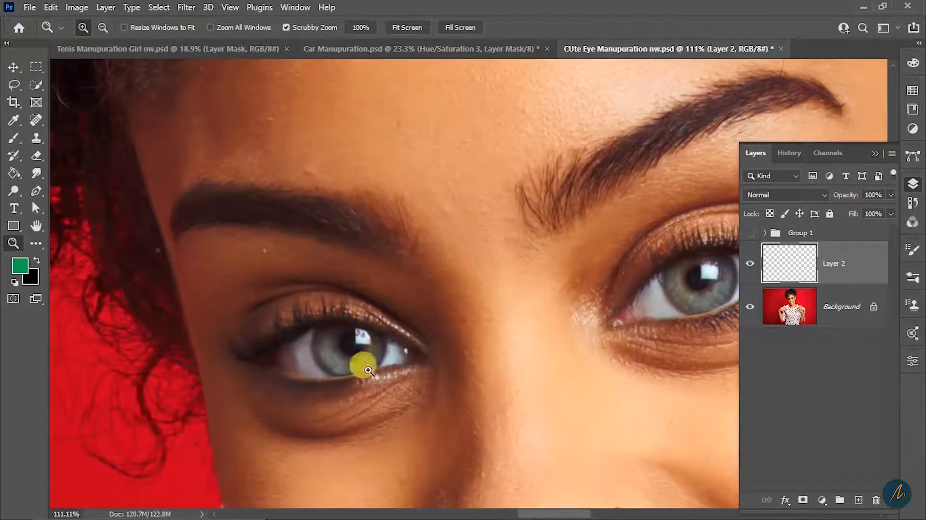
left_click(36, 85)
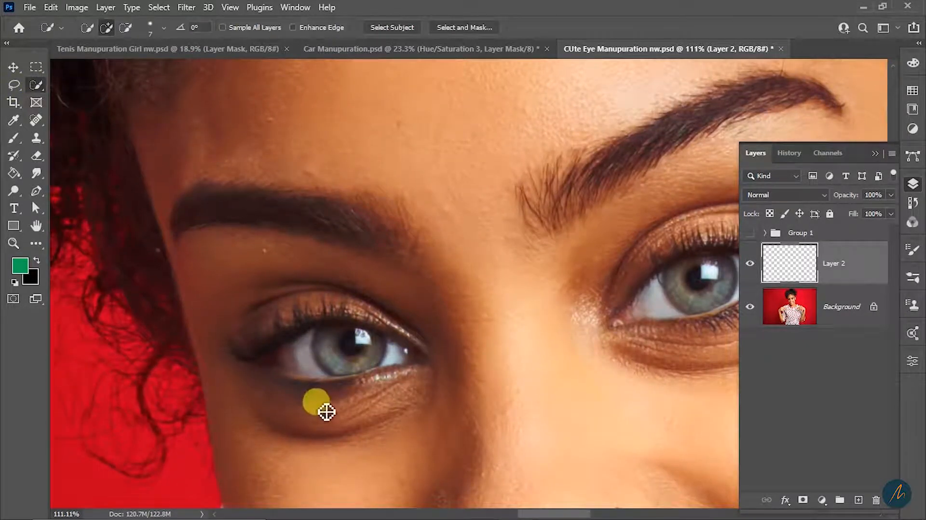
key("bracketright")
key("bracketright")
key("bracketright")
mouse_move(363, 383)
left_mouse_down()
mouse_move(331, 354)
mouse_move(357, 365)
left_mouse_up()
key("ctrl+d")
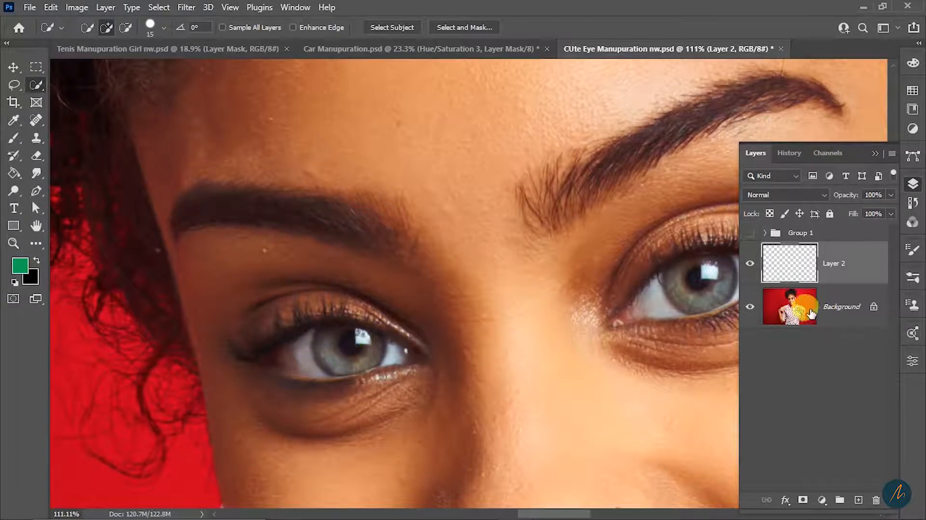
- Unlock the Background layer so it becomes a regular layer
left_click(851, 306)
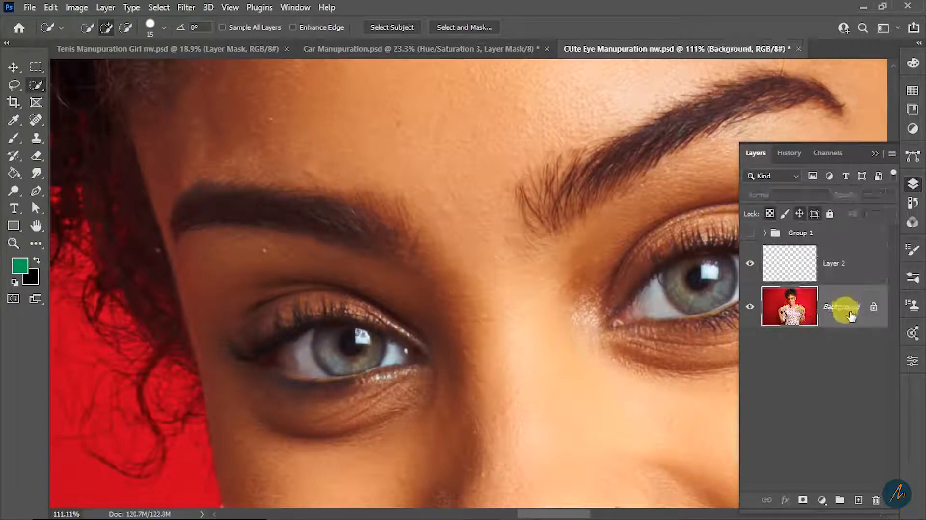
left_click(873, 307)
left_click_drag(858, 300, 837, 300)
- Select the iris of the photo's left-hand eye on the unlocked photo layer with Quick Selection
mouse_move(337, 353)
left_mouse_down()
mouse_move(357, 355)
mouse_move(352, 347)
mouse_move(356, 358)
mouse_move(362, 341)
mouse_move(374, 345)
mouse_move(371, 360)
mouse_move(331, 355)
mouse_move(340, 365)
mouse_move(335, 386)
mouse_move(330, 355)
mouse_move(333, 368)
mouse_move(295, 367)
mouse_move(310, 366)
mouse_move(306, 339)
mouse_move(333, 317)
mouse_move(362, 317)
mouse_move(364, 357)
mouse_move(352, 359)
mouse_move(375, 363)
left_mouse_up()
key("z")
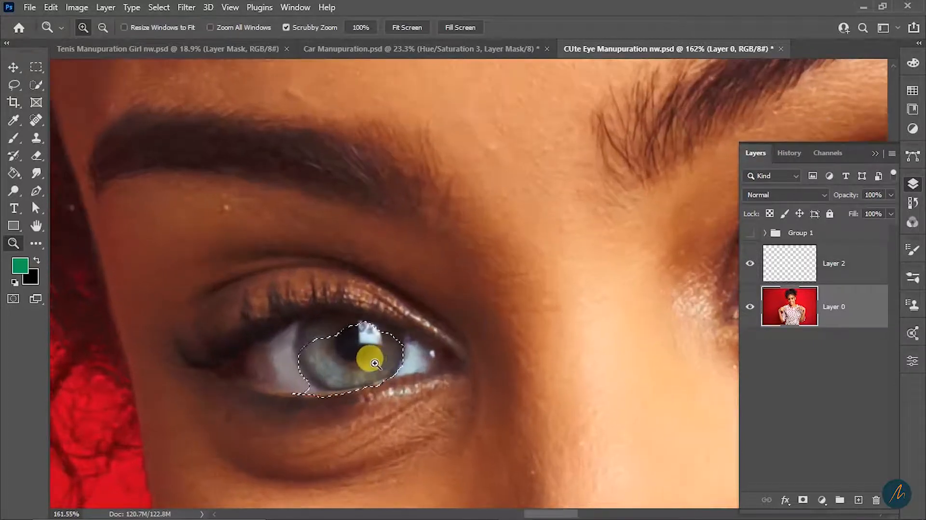
key("e")
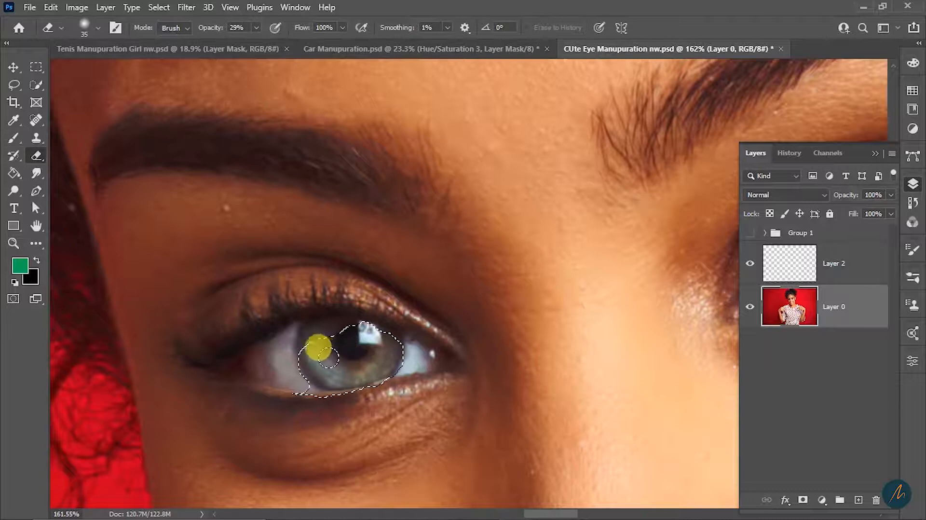
key("z")
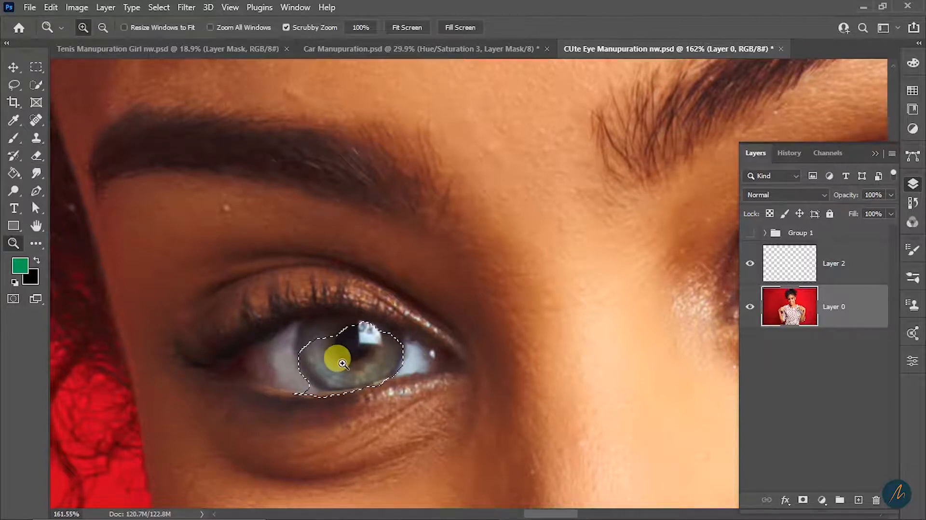
key("b")
left_click(37, 85)
mouse_move(386, 401)
left_mouse_down()
mouse_move(358, 378)
mouse_move(316, 405)
mouse_move(328, 406)
mouse_move(310, 398)
mouse_move(322, 336)
mouse_move(348, 328)
mouse_move(325, 330)
left_mouse_up()
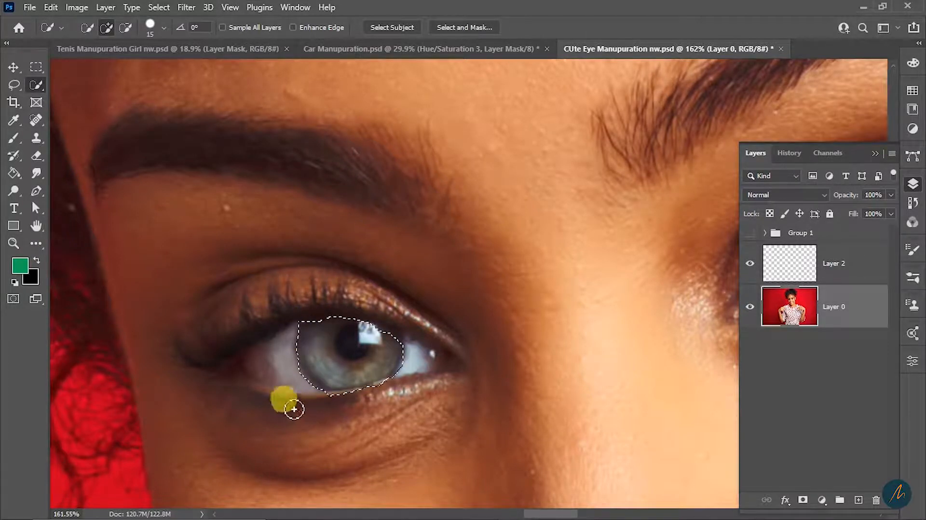
- Refine the first iris selection by subtracting the eyelid and eye-white areas and adding back missing parts of the iris
key("alt")
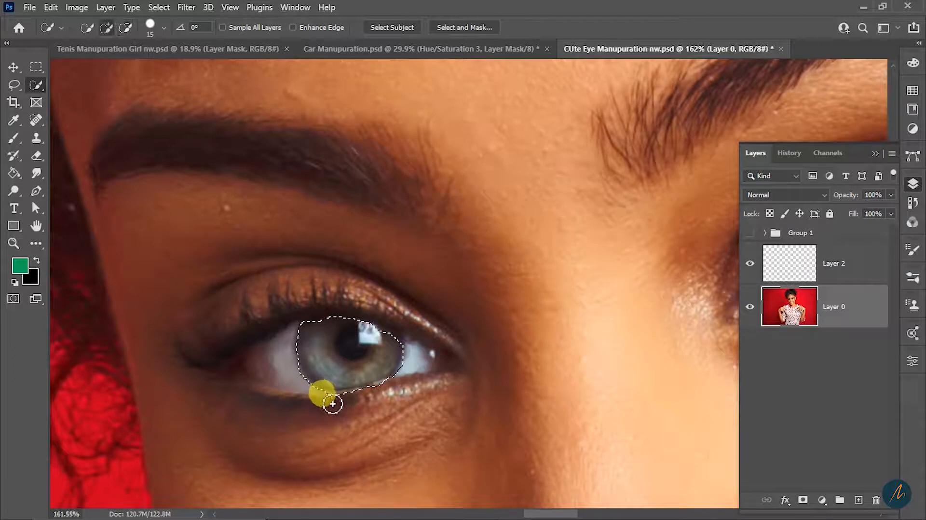
key("alt")
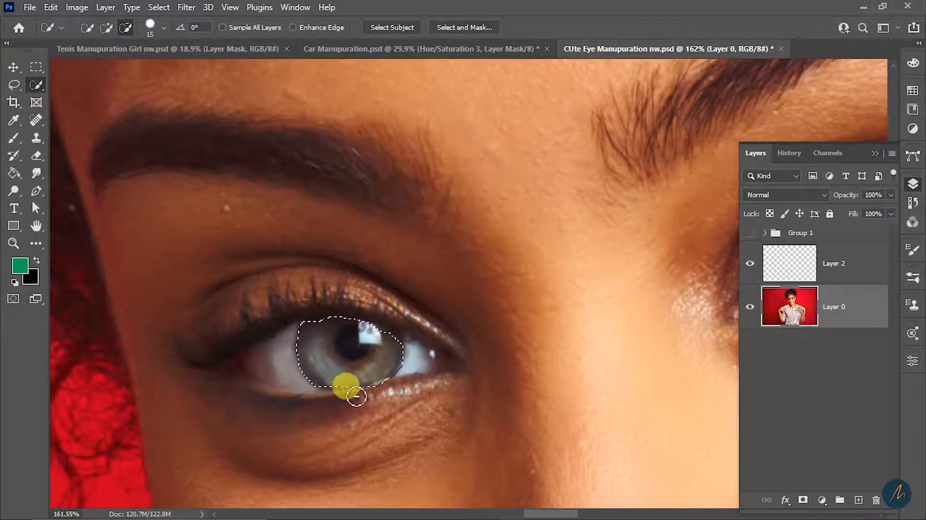
left_click(380, 399, "alt")
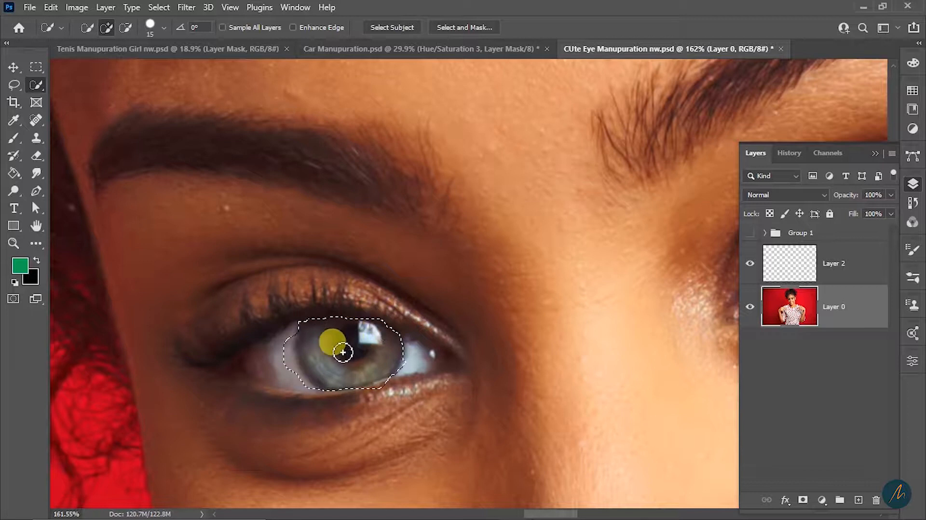
key("alt")
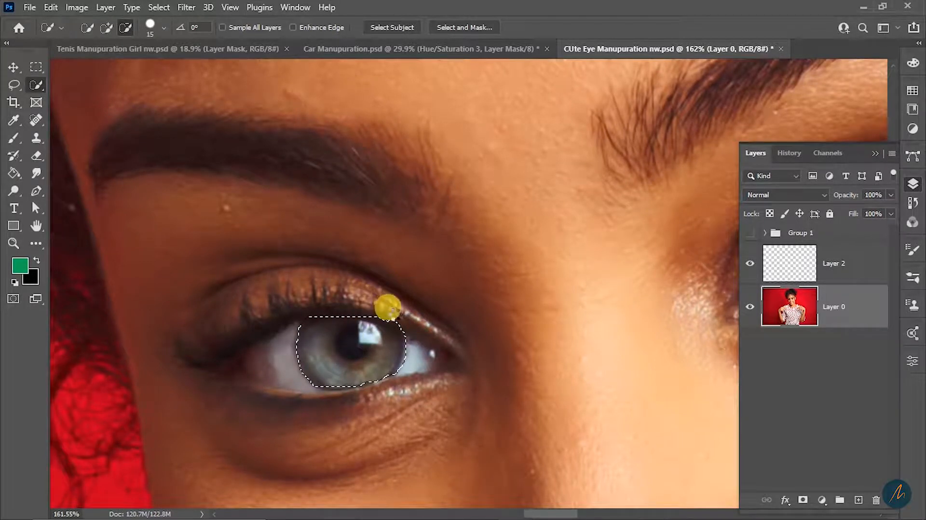
left_click_drag(409, 324, 408, 325)
key("alt")
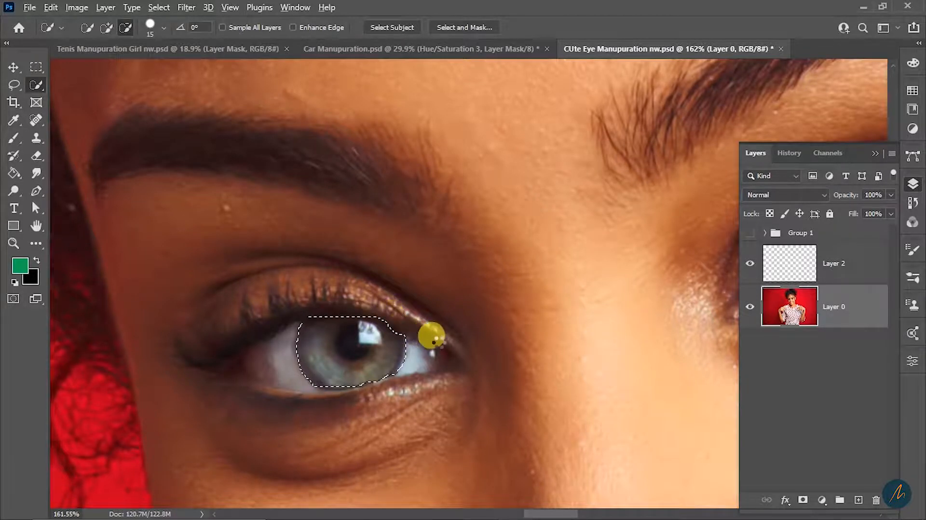
left_click_drag(435, 360, 430, 375)
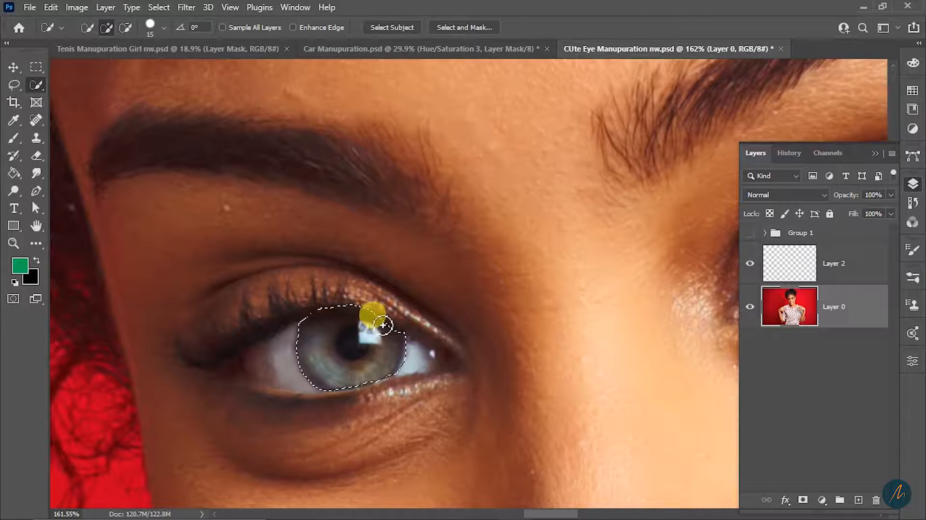
key("alt")
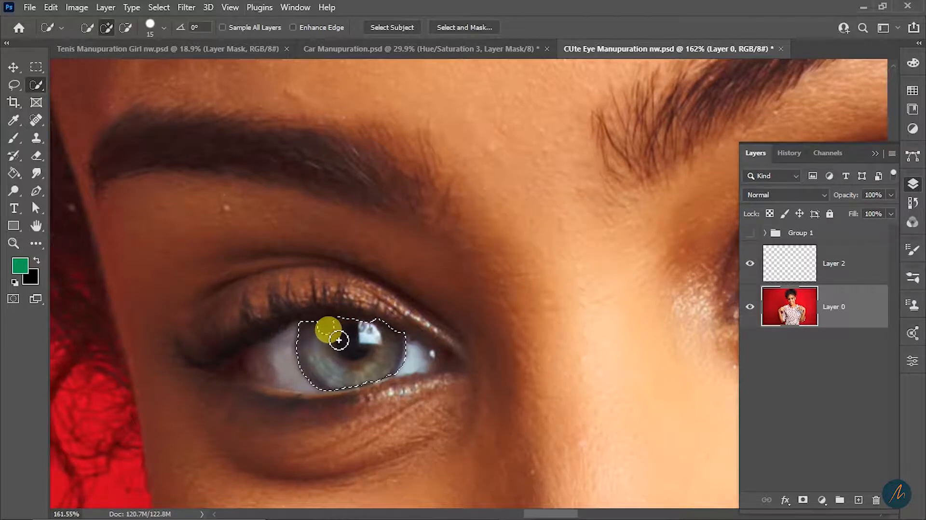
key("alt")
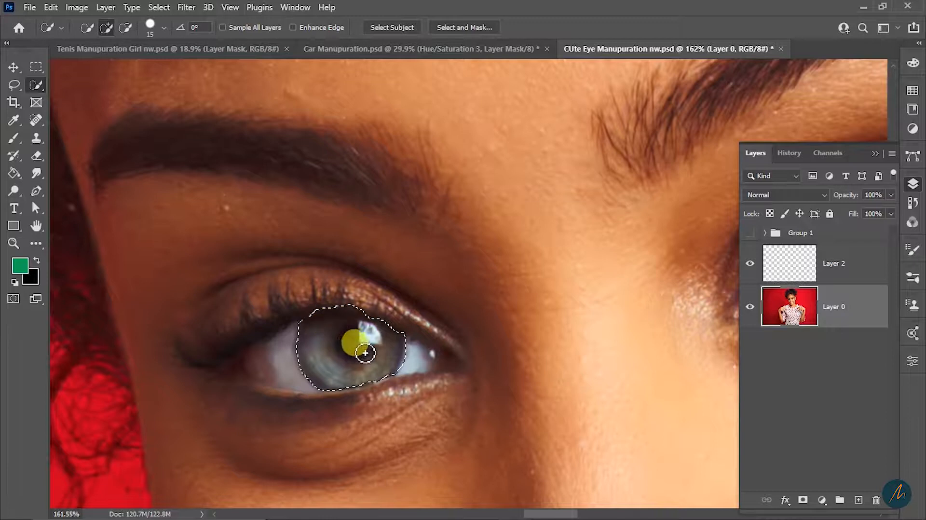
key("alt")
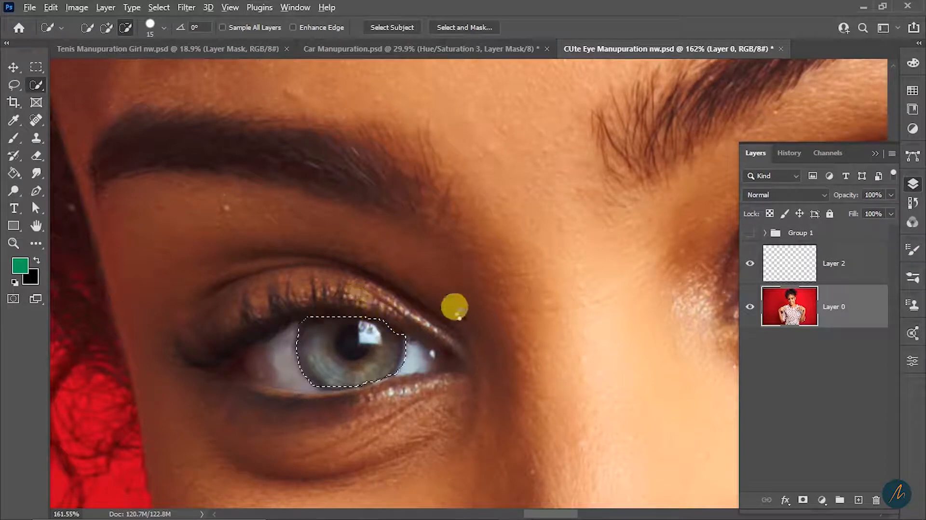
key("ctrl+z")
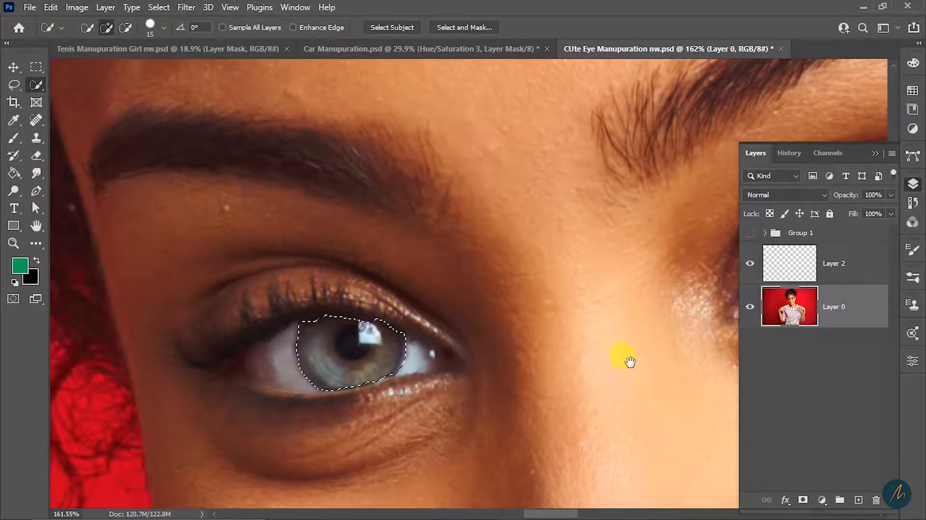
- Add the iris of the photo's right-hand eye to the selection
left_click_drag(631, 364, 291, 423)
left_click_drag(502, 427, 357, 458)
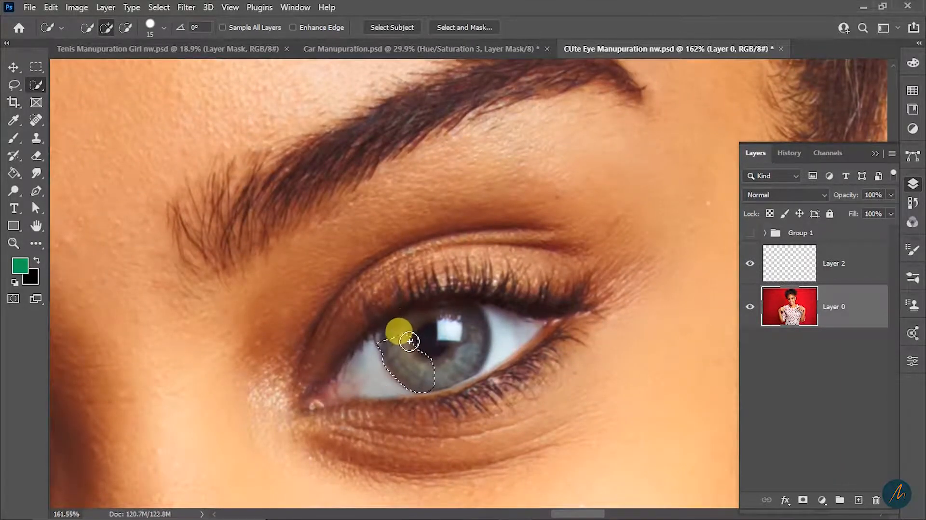
left_click_drag(419, 331, 432, 329)
mouse_move(295, 303)
left_mouse_down()
mouse_move(617, 243)
mouse_move(642, 225)
mouse_move(179, 405)
left_mouse_up()
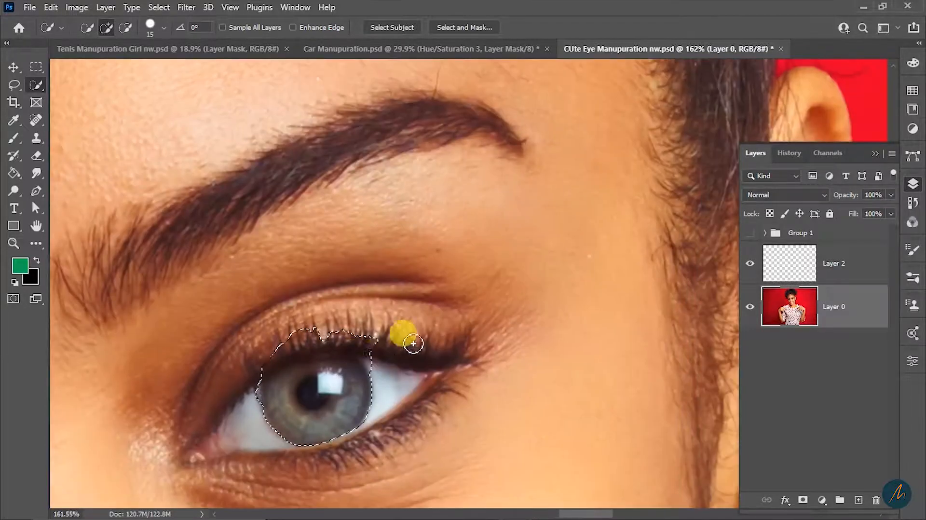
- Trim the second iris selection along the upper eyelid and eye white so that it follows the iris edge
key("alt")
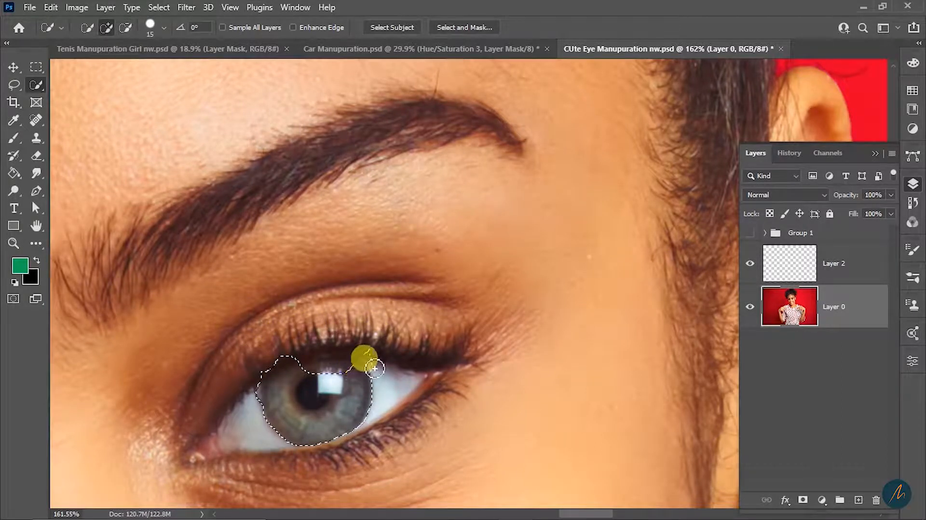
left_click_drag(363, 366, 346, 371)
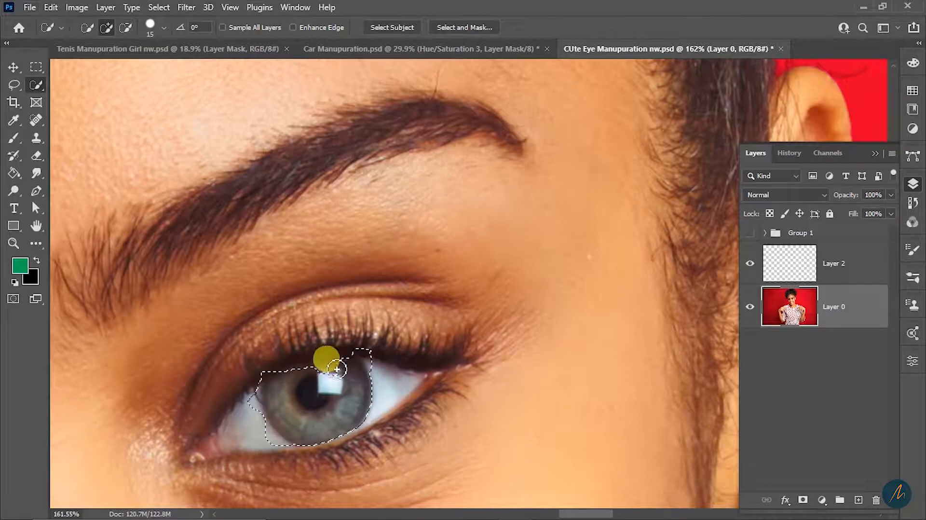
mouse_move(311, 370)
left_mouse_down()
mouse_move(368, 352)
mouse_move(368, 393)
mouse_move(365, 351)
mouse_move(349, 389)
mouse_move(253, 391)
mouse_move(310, 372)
left_mouse_up()
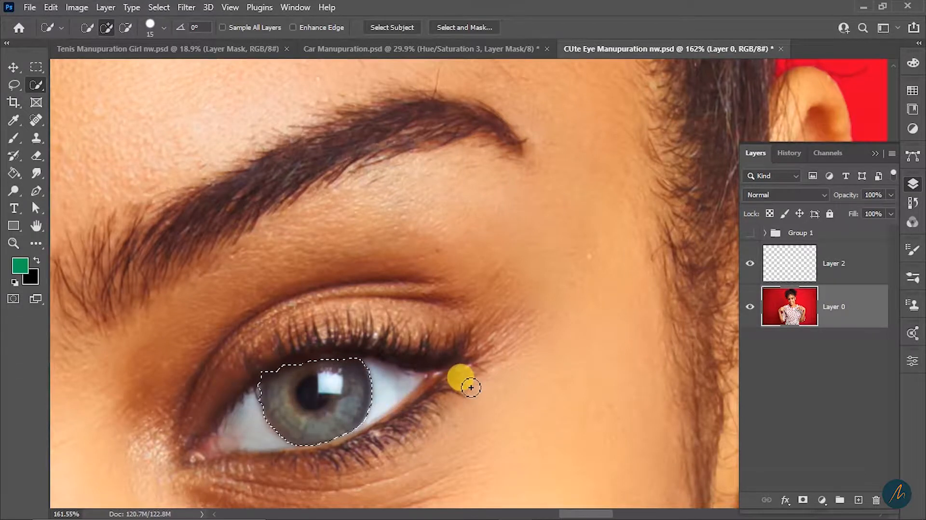
- Rename the empty layer above the photo, Layer 2, as Green
key("z")
left_click_drag(448, 371, 356, 403)
left_click_drag(386, 376, 423, 413)
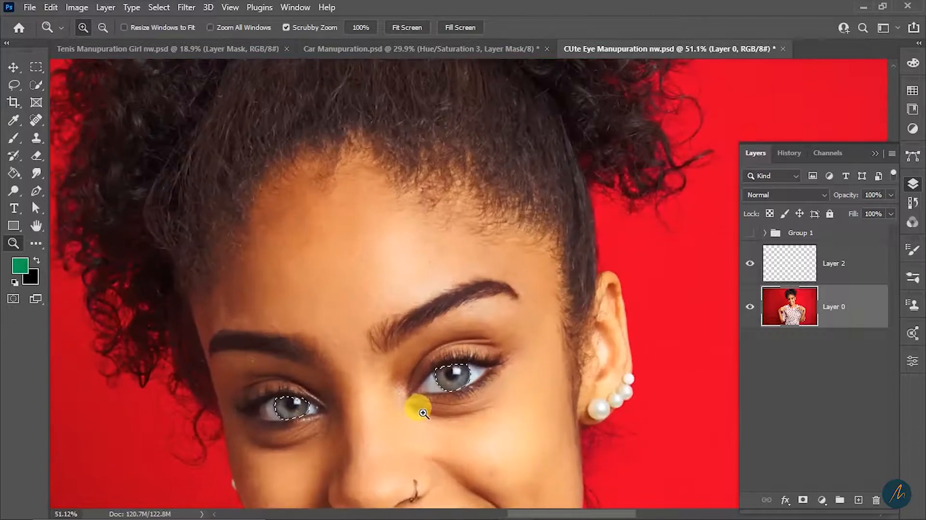
left_click(825, 264)
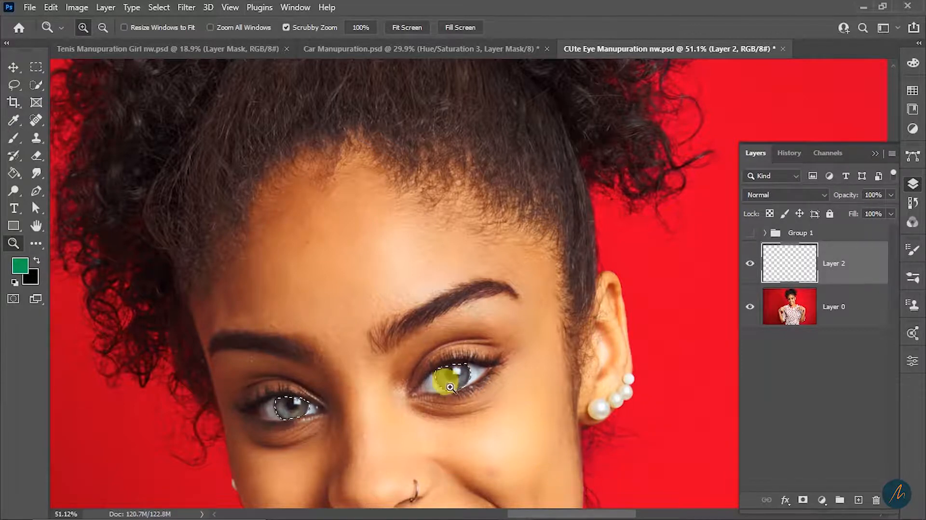
left_click_drag(452, 425, 462, 359)
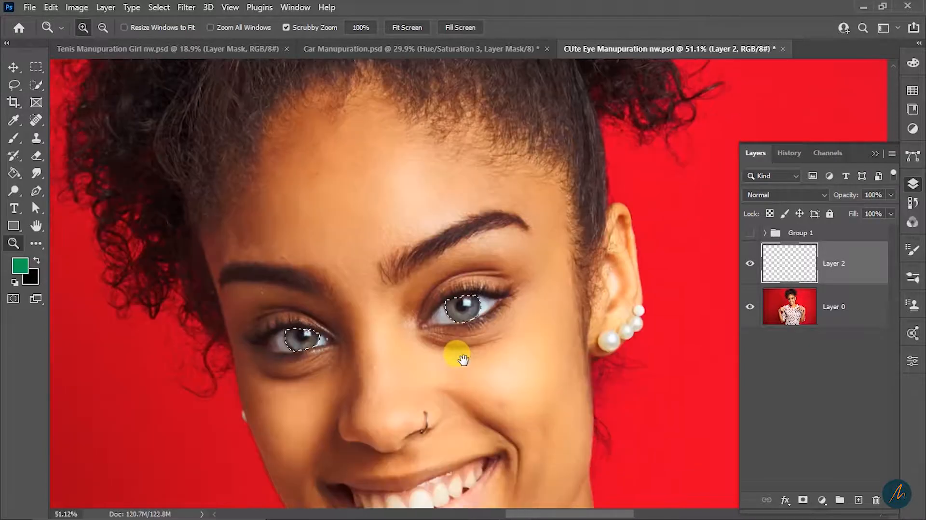
double_click(837, 262)
type("Green")
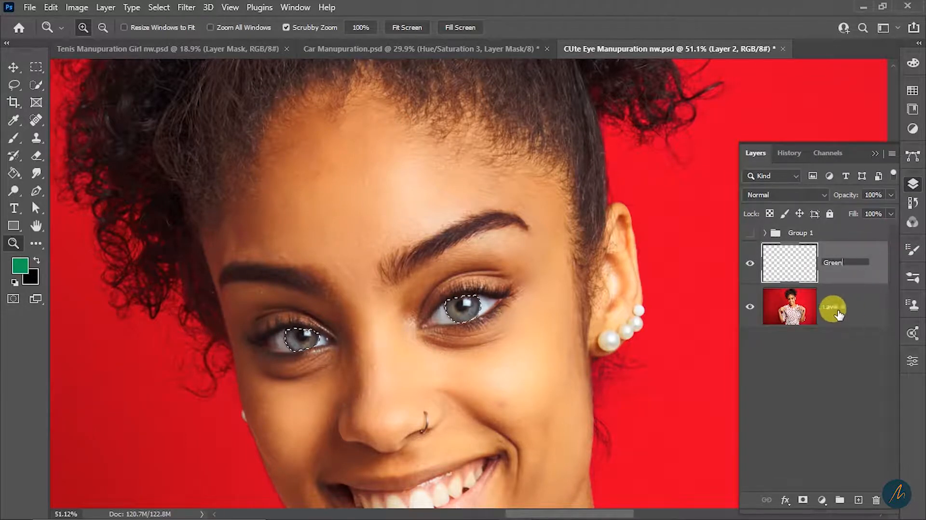
key("Return")
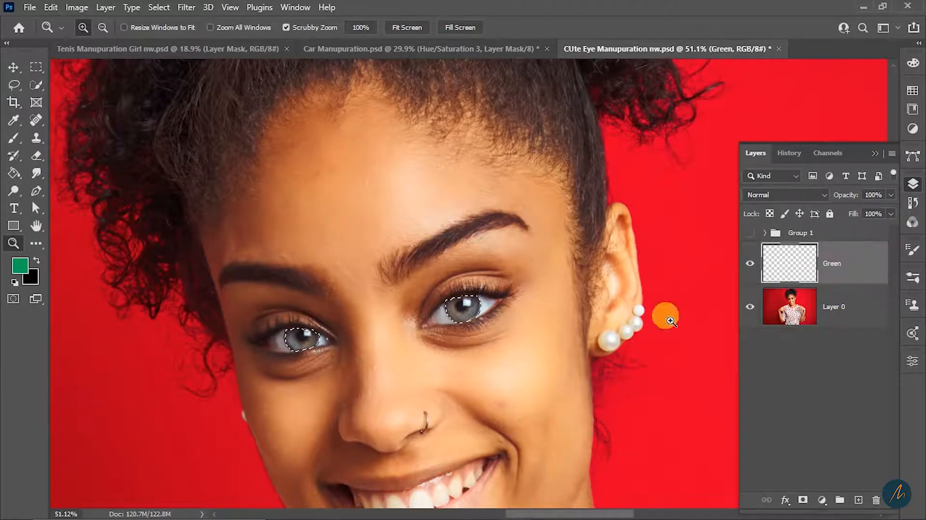
- Paint both selected irises solid green on the Green layer with a size 60 brush
left_click_drag(300, 314, 349, 350)
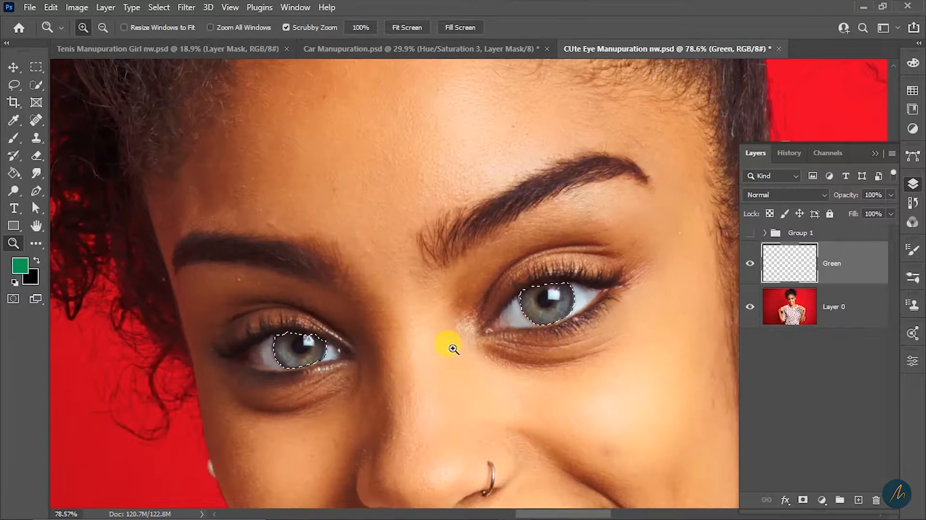
left_click_drag(527, 360, 493, 373)
left_click_drag(484, 330, 505, 339)
left_click_drag(448, 379, 481, 380)
left_click_drag(268, 391, 279, 397)
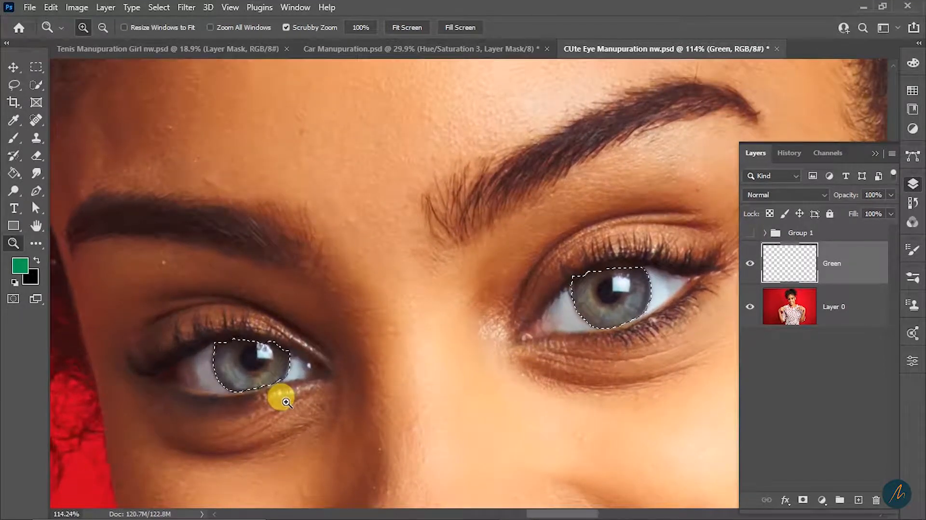
key("b")
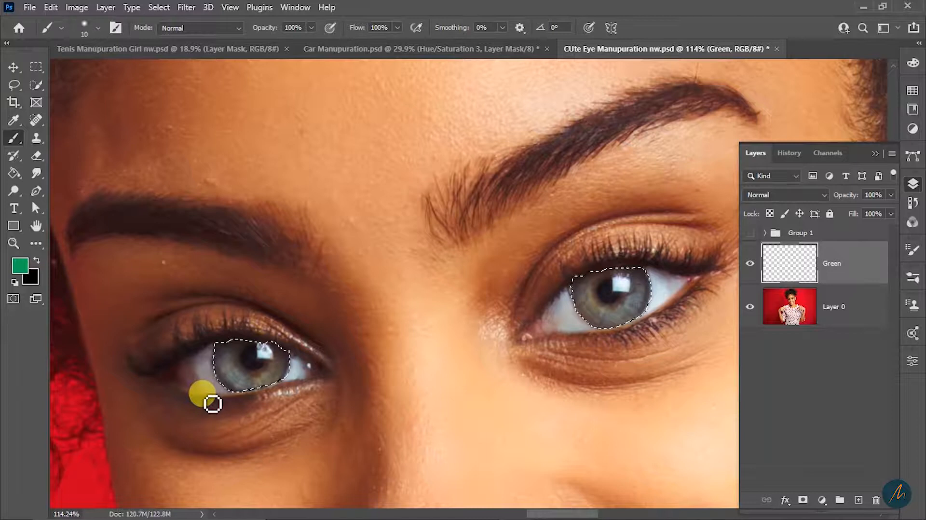
key("bracketright")
key("bracketright")
key("bracketright")
key("bracketright")
key("bracketright")
key("bracketright")
key("bracketright")
key("bracketright")
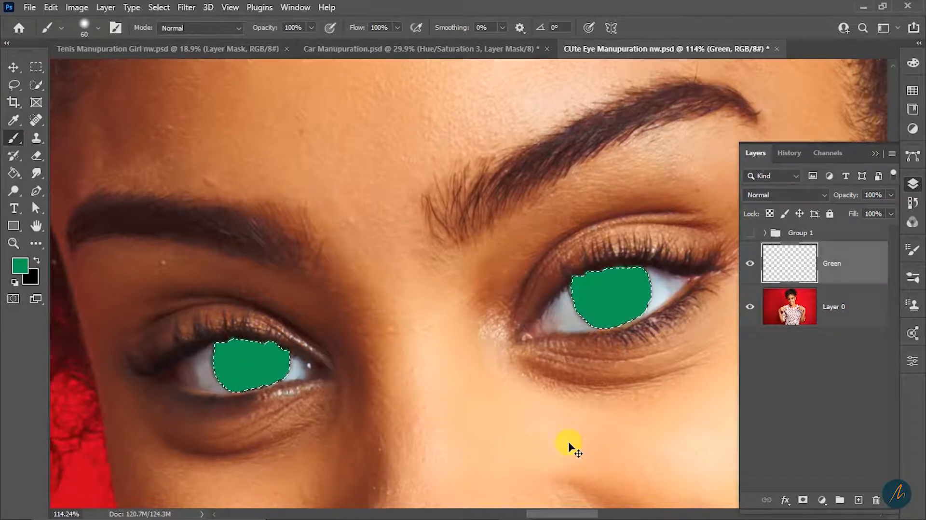
- Clear the iris selection and set the Green layer's blend mode to Color
key("ctrl+d")
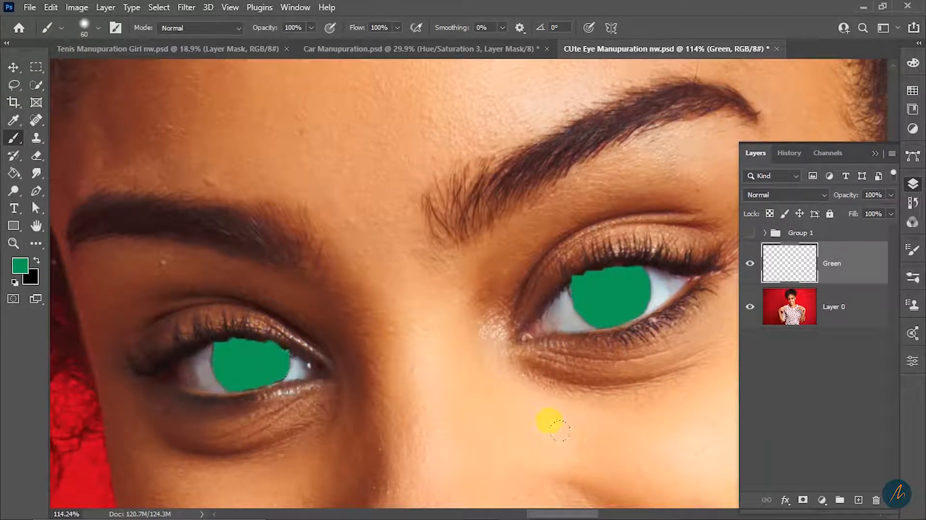
left_click(786, 195)
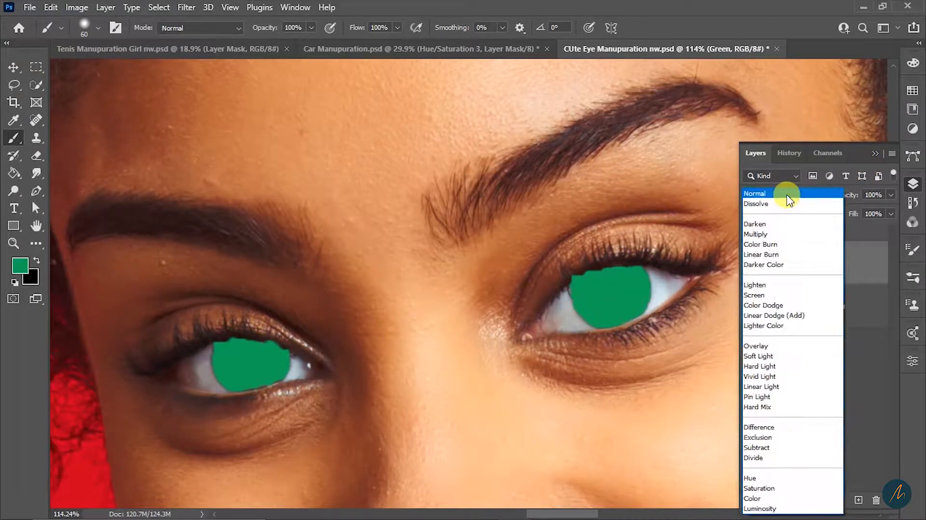
left_click(769, 500)
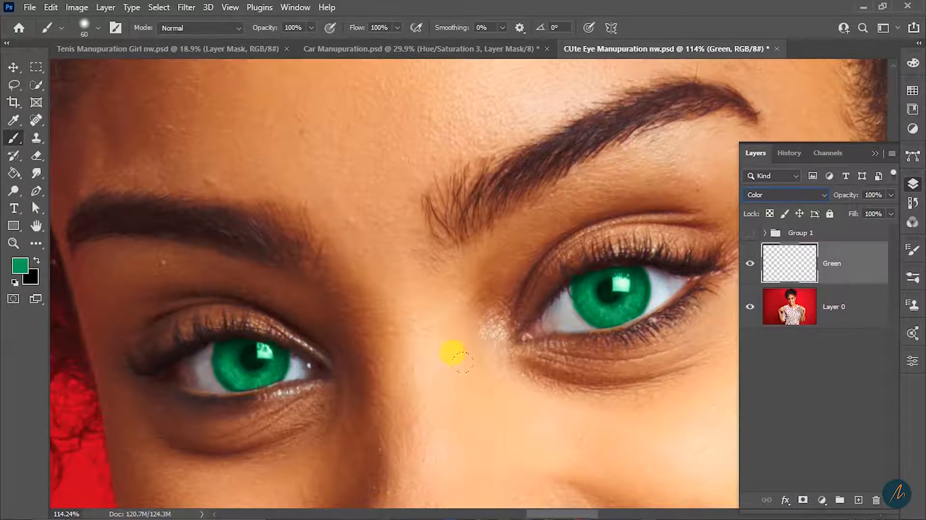
- Set the Eraser's opacity to 44% and add a layer mask to the Green layer
left_click(37, 156)
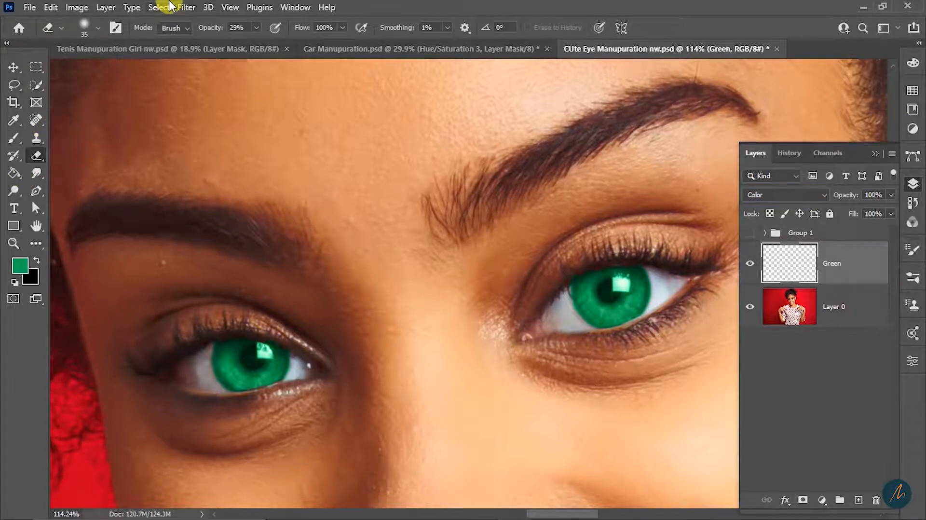
left_click(254, 27)
left_click_drag(265, 41, 267, 41)
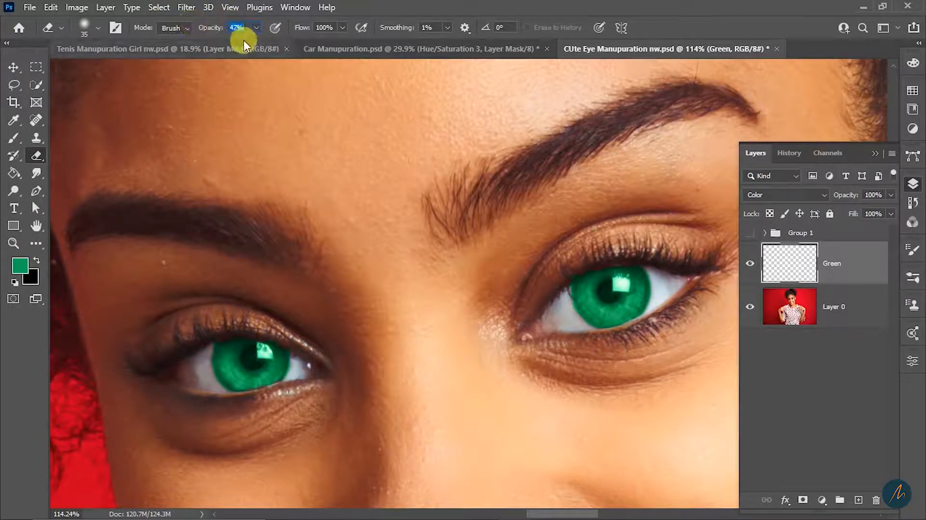
type("44")
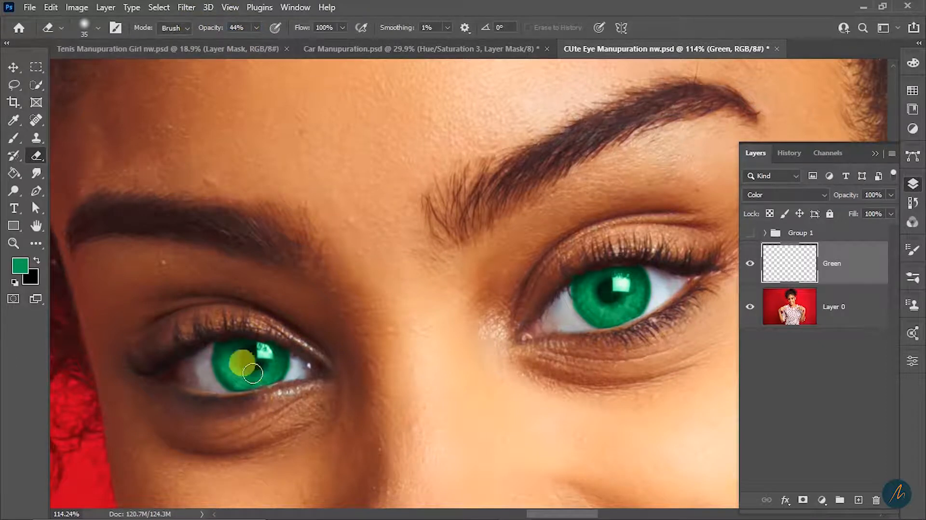
type("x")
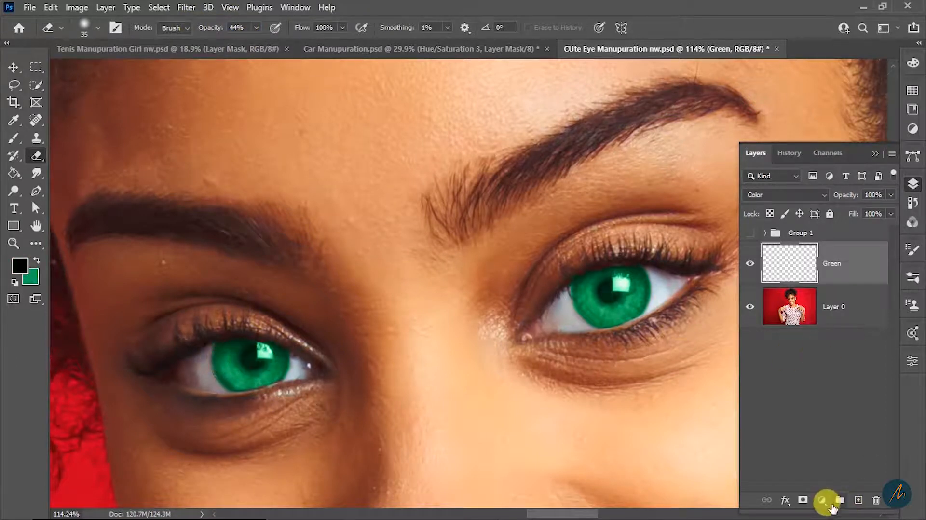
left_click(802, 500)
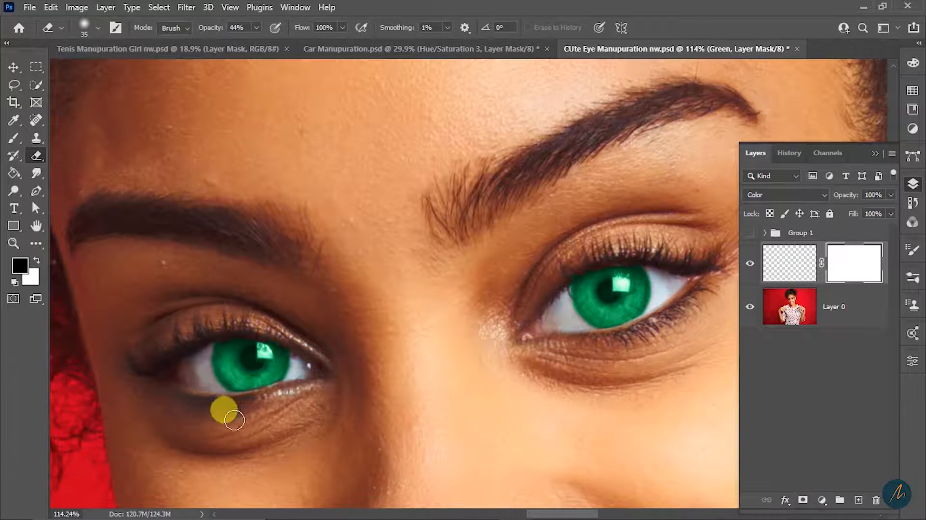
- Soften the green along the edges of both irises by erasing on the Green layer's mask at 44% opacity
key("z")
left_click_drag(226, 347, 248, 363)
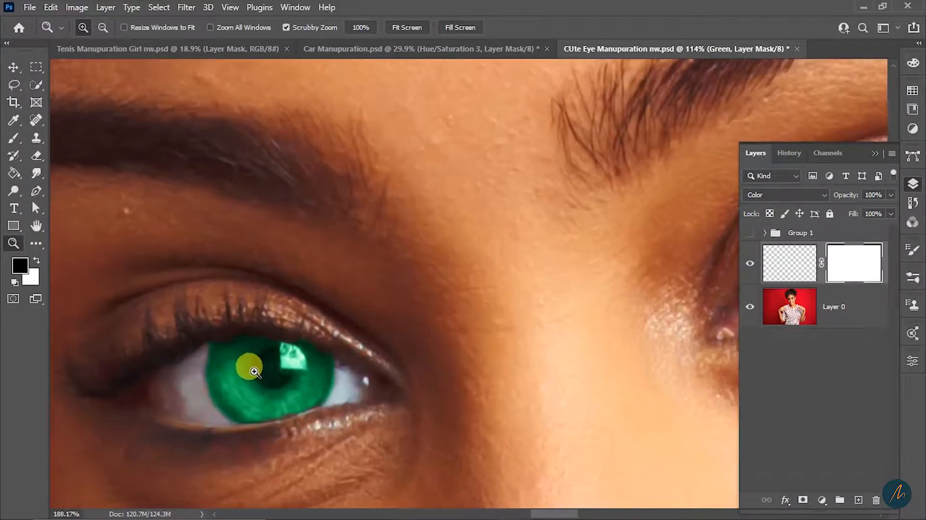
key("b")
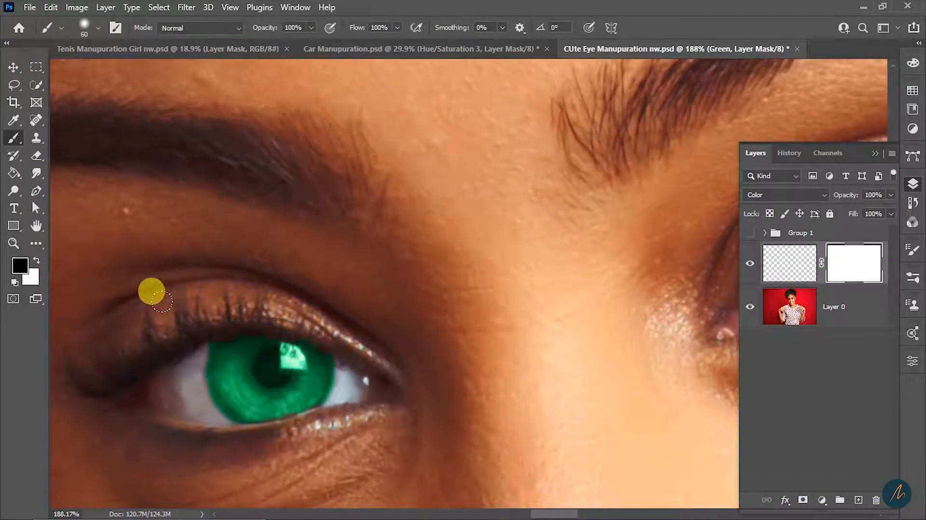
key("e")
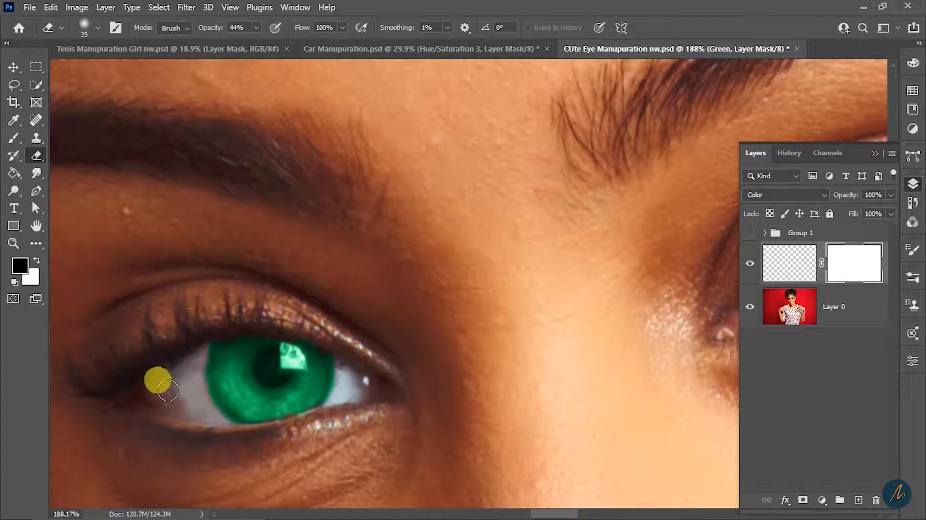
key("x")
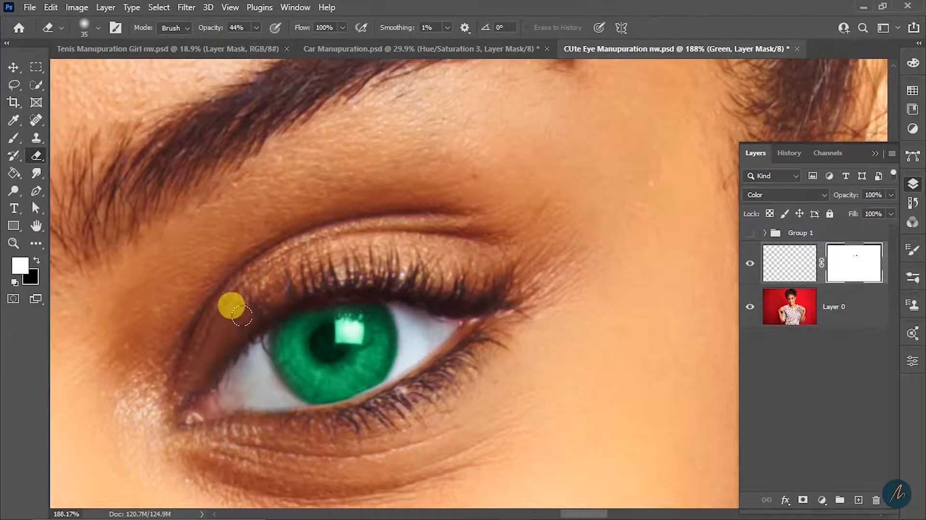
- Target the Green layer's painted content instead of its mask and reduce the layer's Fill to 66%
key("z")
mouse_move(423, 379)
left_mouse_down()
mouse_move(367, 395)
mouse_move(350, 417)
left_mouse_up()
left_click_drag(383, 497, 564, 265)
left_click_drag(396, 436, 423, 452)
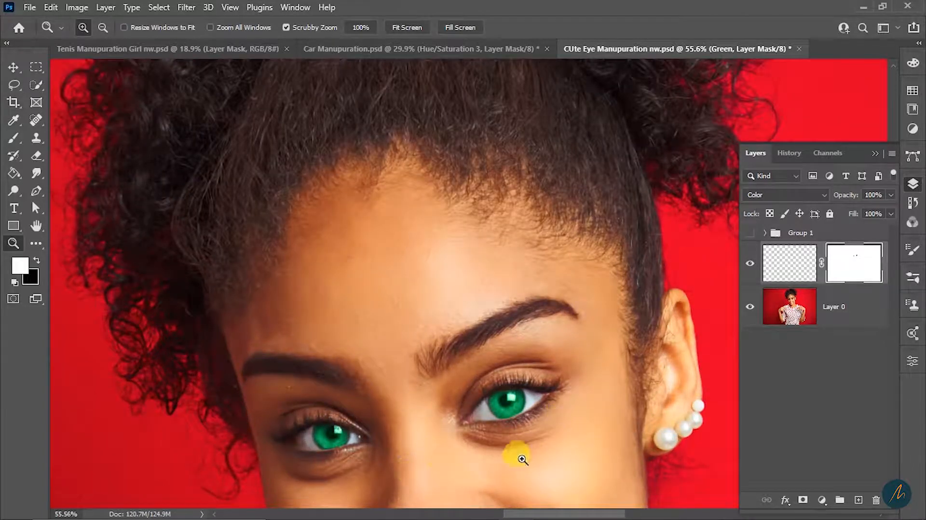
left_click_drag(517, 438, 464, 374)
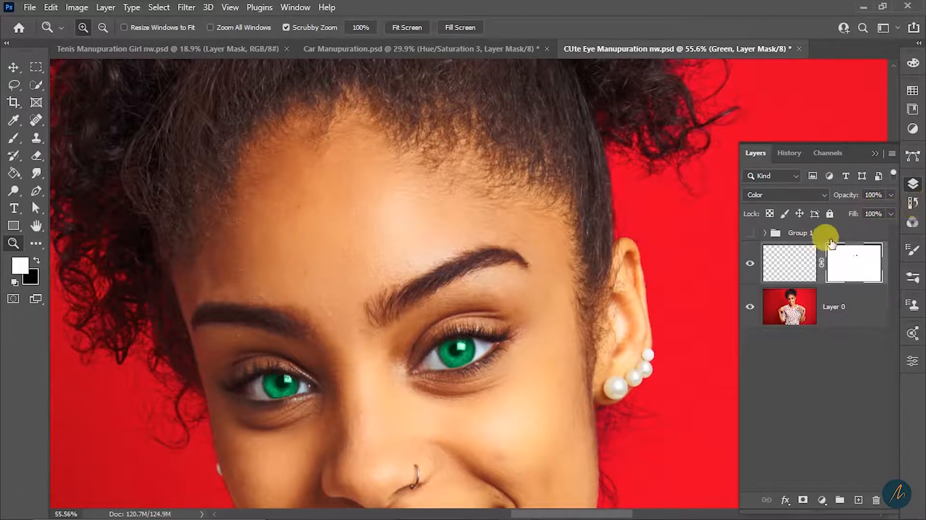
left_click(789, 260)
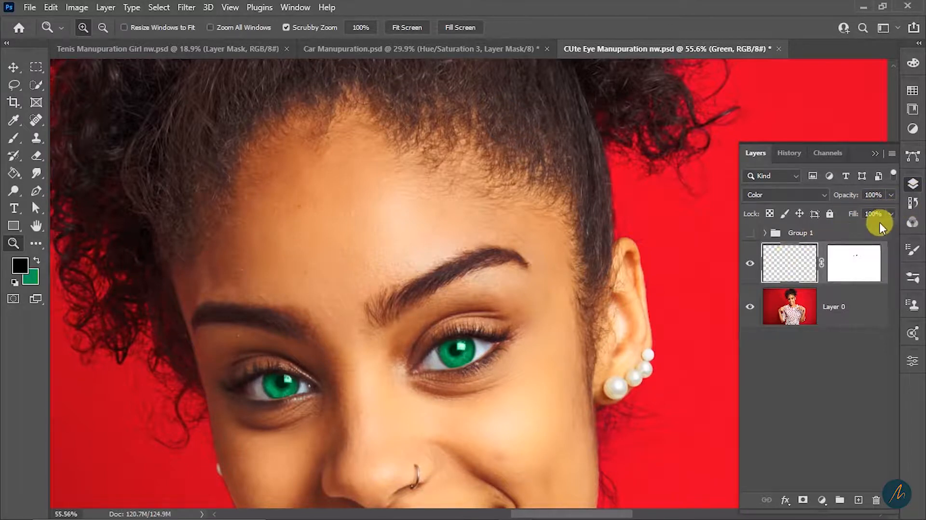
left_click_drag(388, 375, 435, 367)
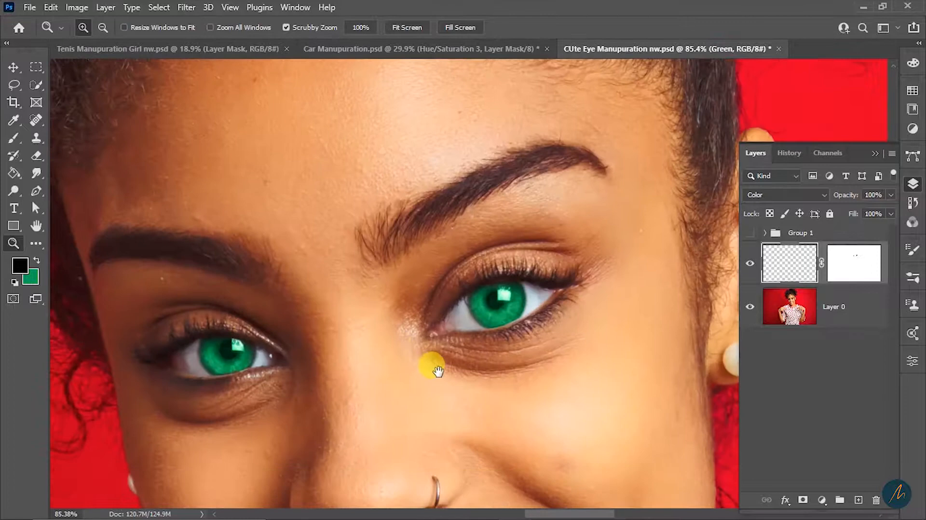
left_click(890, 214)
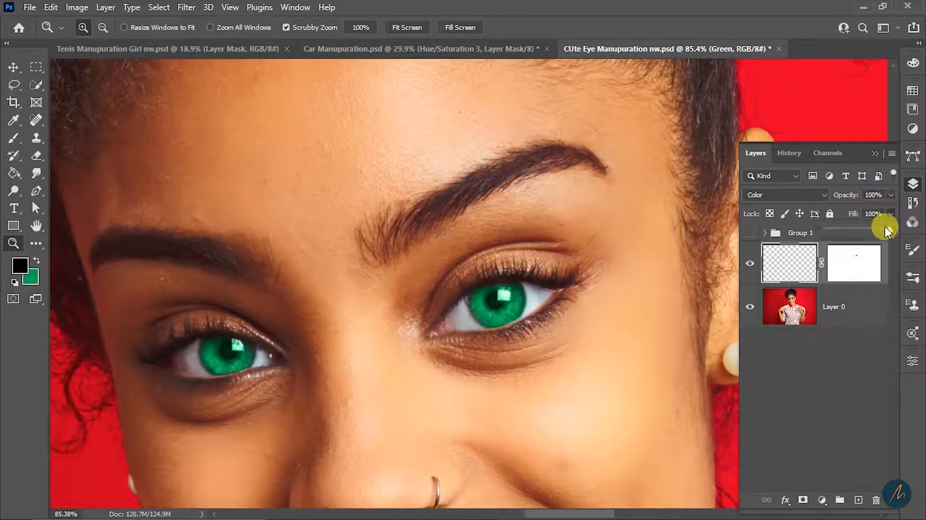
left_click(878, 208)
type("66")
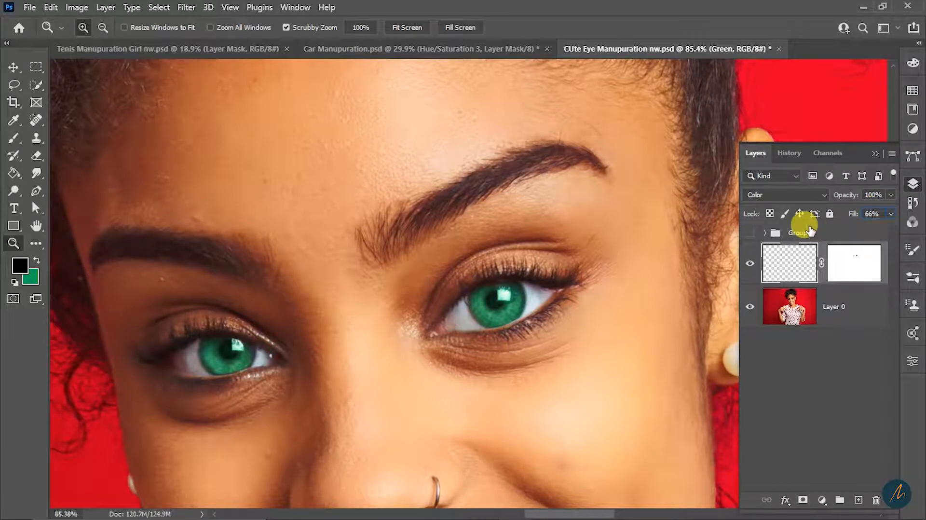
- Add a Hue/Saturation adjustment layer directly above the Green layer
left_click_drag(454, 357, 430, 364)
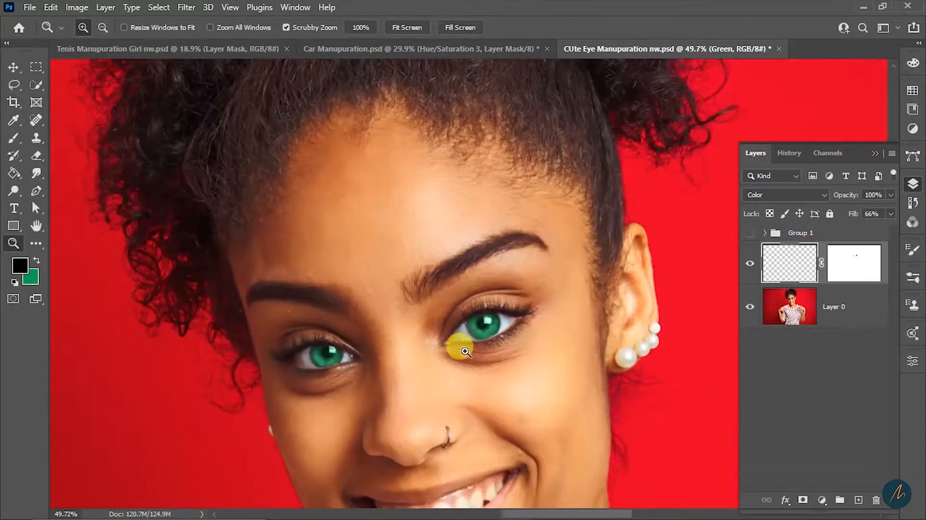
left_click_drag(471, 316, 521, 356)
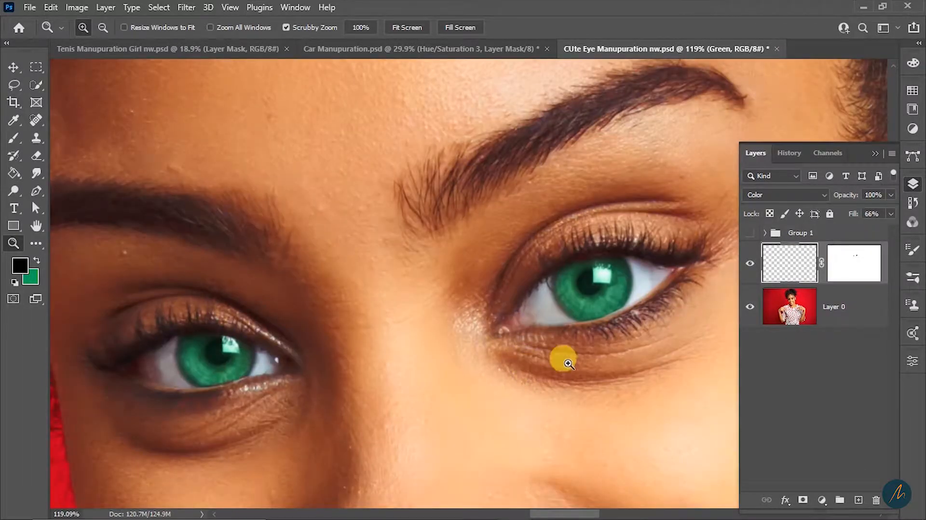
left_click_drag(639, 338, 341, 372)
left_click_drag(488, 389, 464, 421)
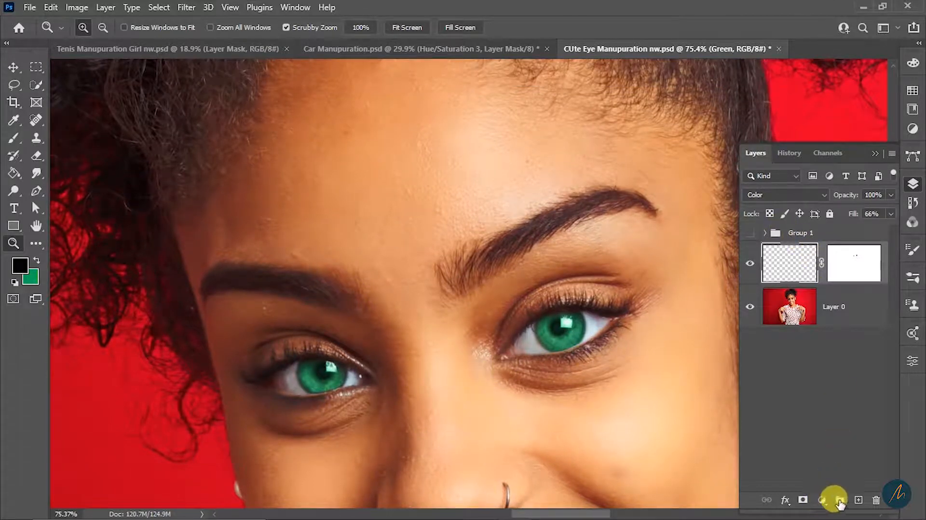
left_click(822, 501)
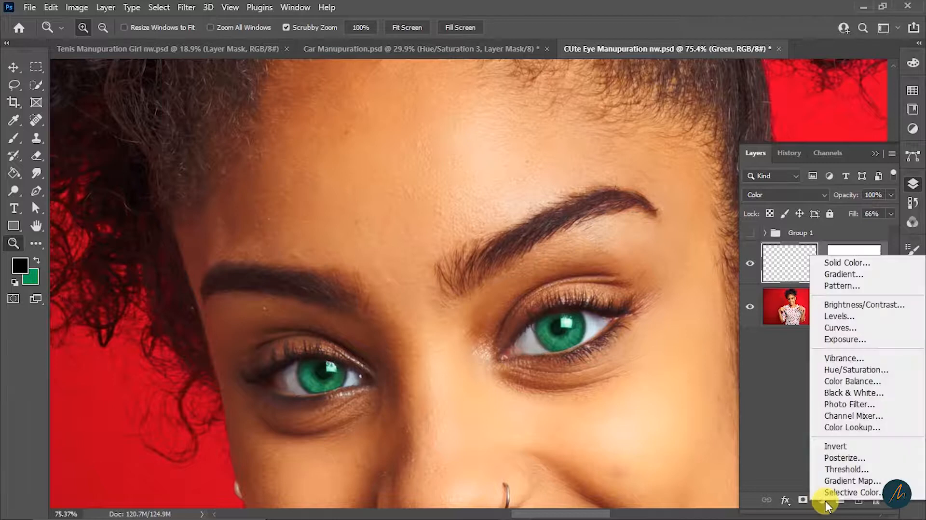
left_click(868, 374)
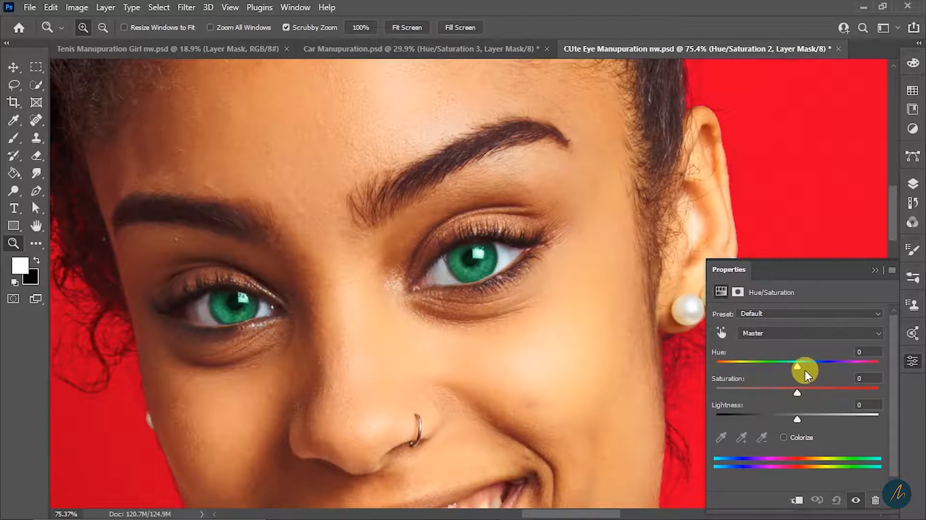
- Delete the Hue/Saturation adjustment layer above the Green layer, keeping the Green layer targeted
left_click(873, 269)
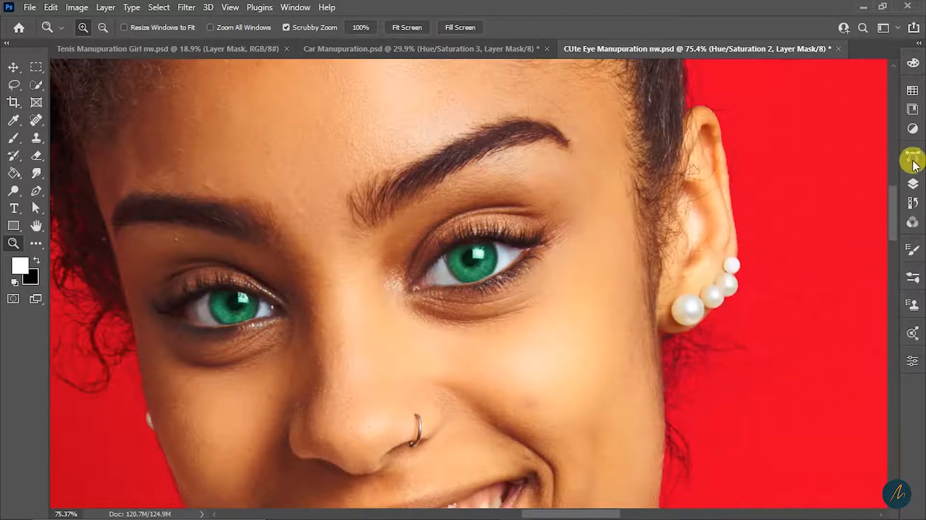
left_click(913, 184)
left_click(789, 306)
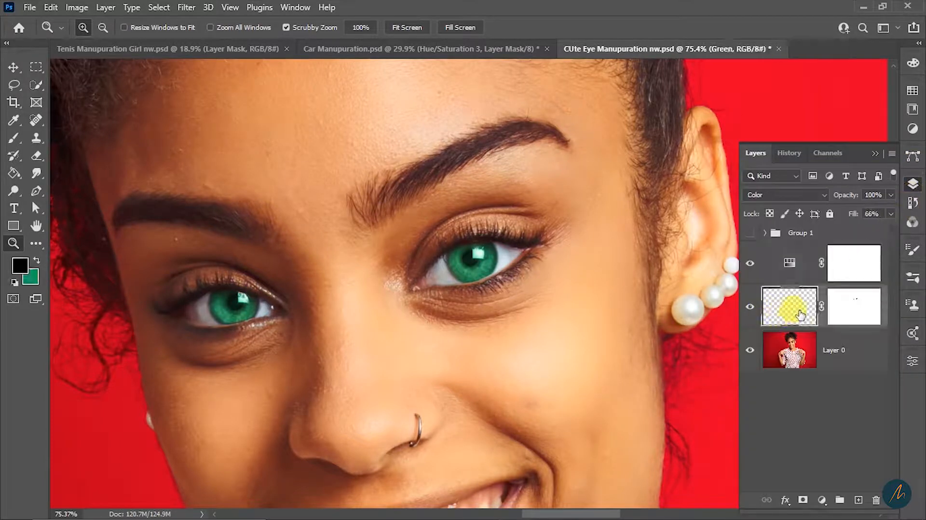
left_click(801, 254)
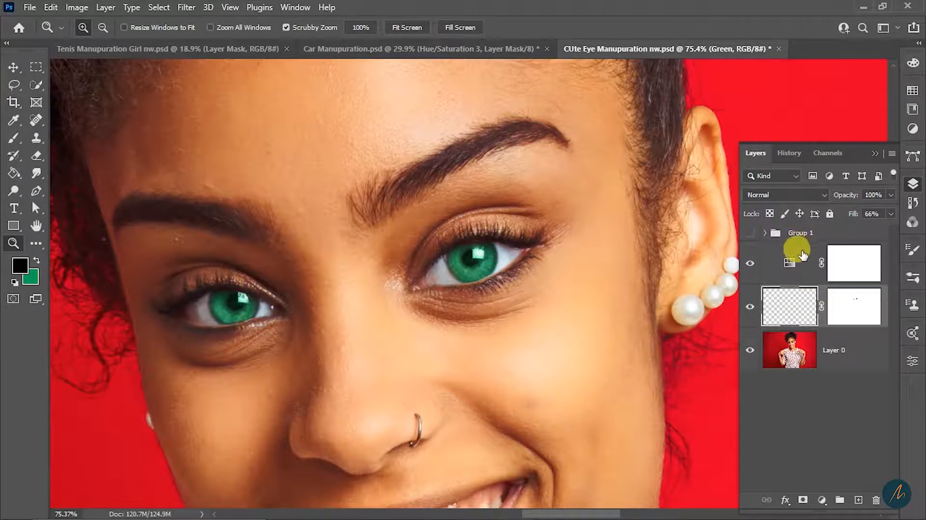
left_click(802, 258)
left_click_drag(789, 241, 875, 500)
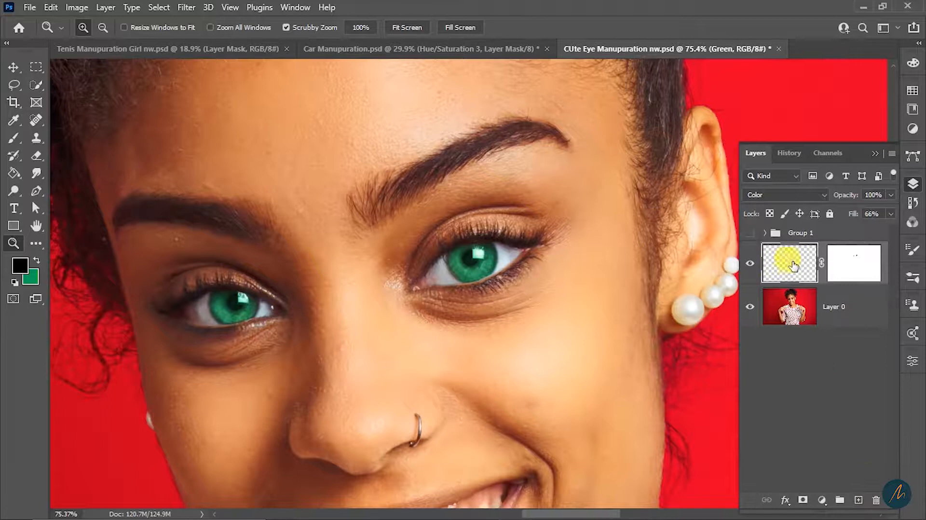
- Duplicate the Green layer together with its mask and hide the original beneath the copy
left_click_drag(793, 262, 858, 500)
left_click(745, 305)
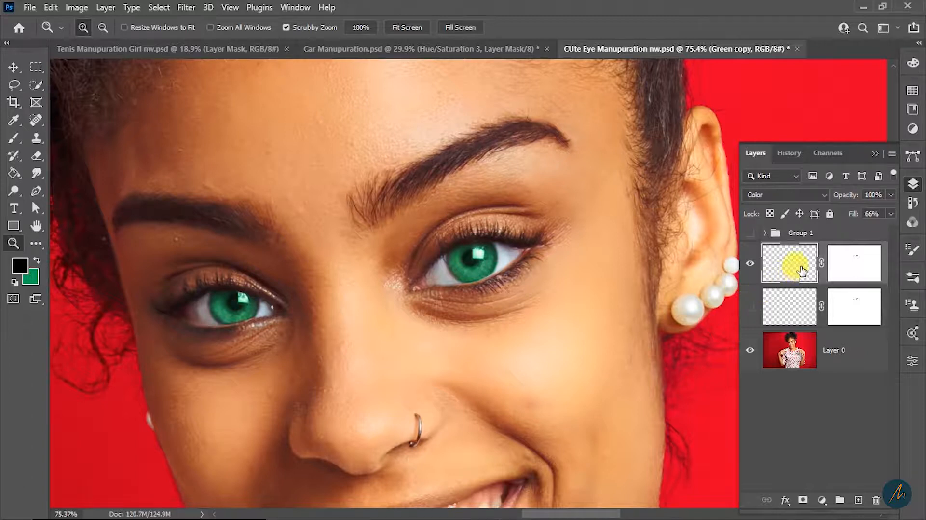
- Add a Hue/Saturation adjustment layer directly above the Green copy layer
left_click(821, 500)
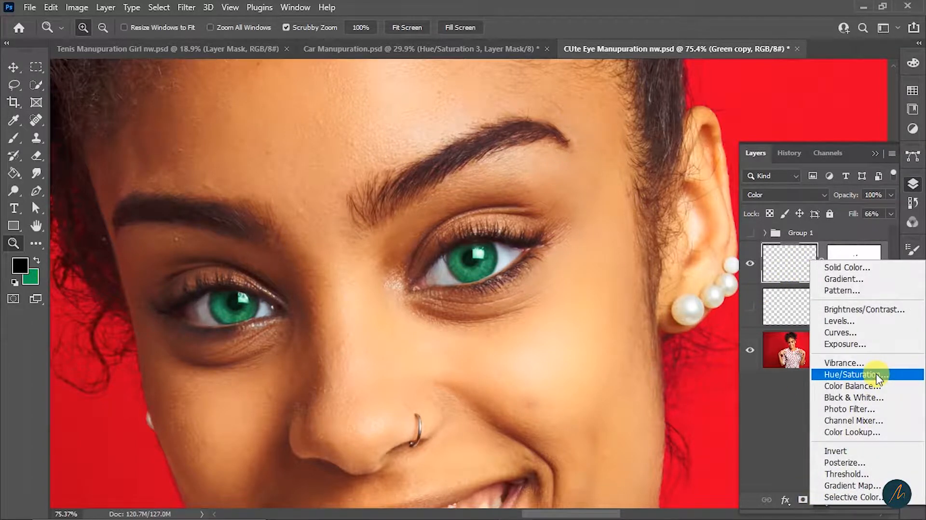
left_click(875, 377)
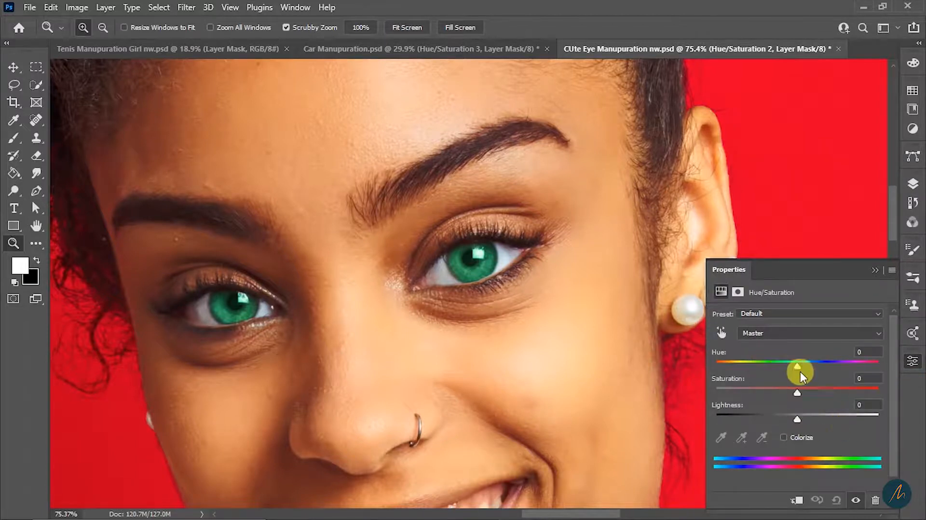
- Try a Hue of -34 on the unclipped Hue/Saturation layer, inspect the whole photo, and undo the change
left_click_drag(794, 364, 770, 367)
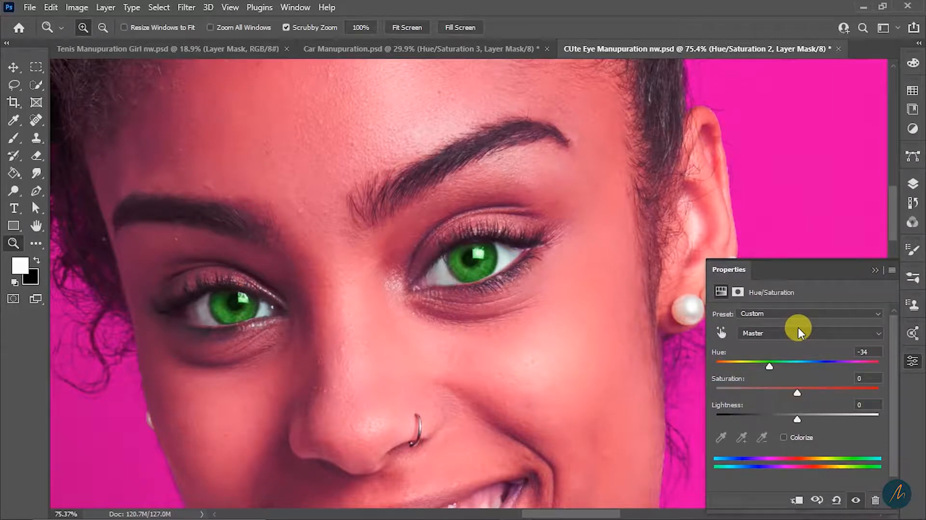
left_click_drag(490, 308, 426, 326)
left_click_drag(498, 358, 422, 378)
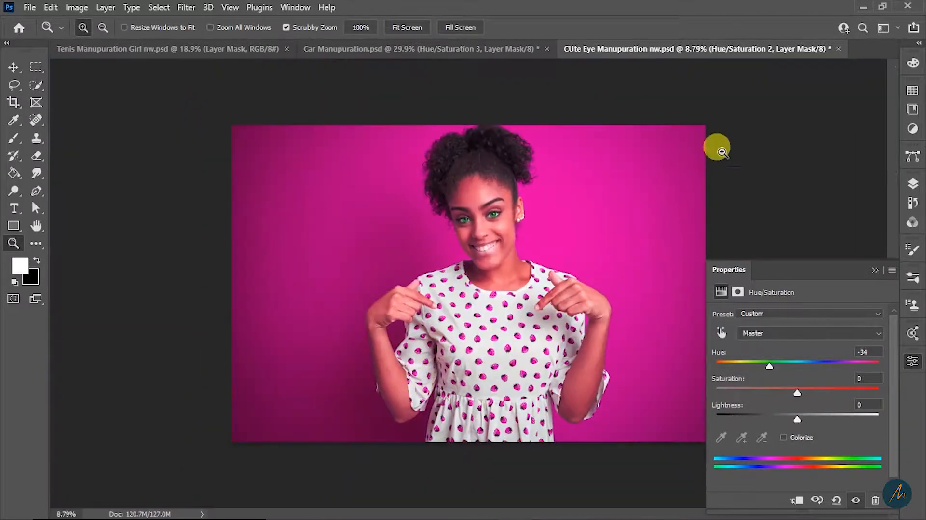
key("ctrl+z")
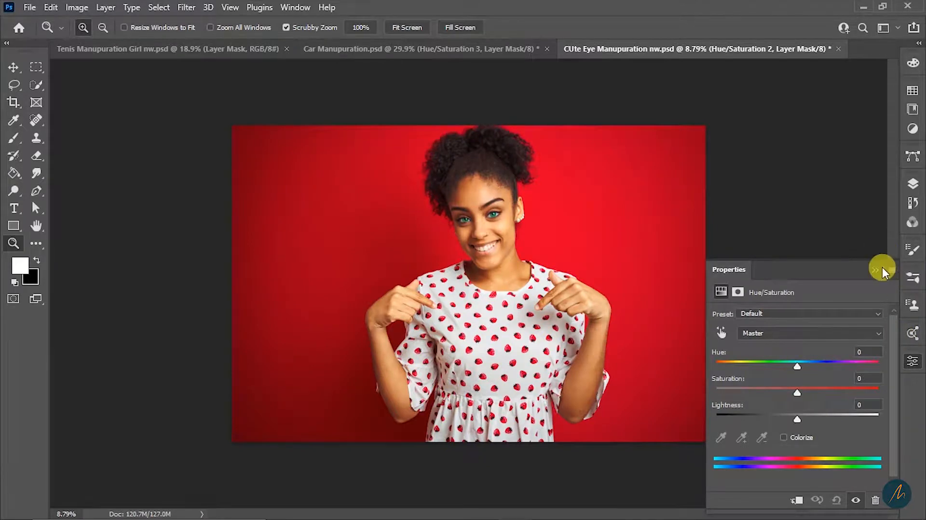
- Load the painted irises of the Green copy layer as a selection and target that layer
left_click(911, 184)
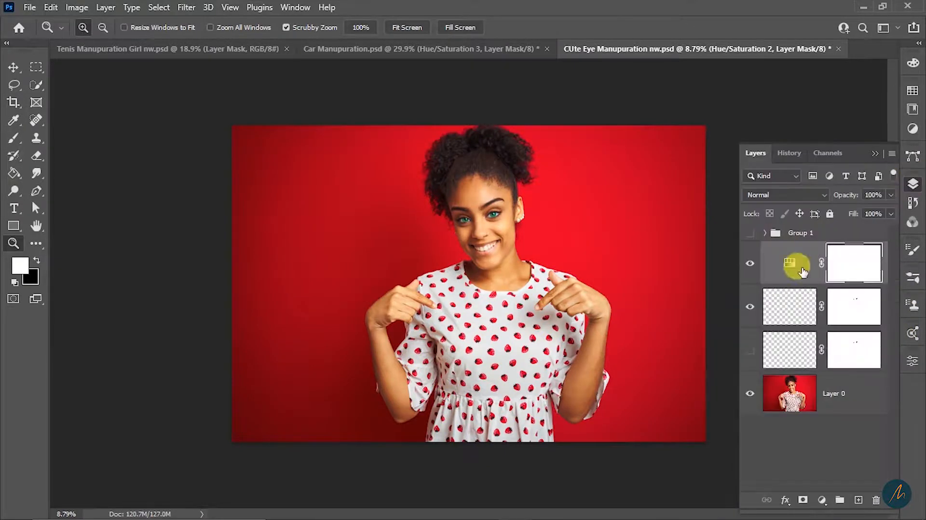
left_click(786, 311, "ctrl")
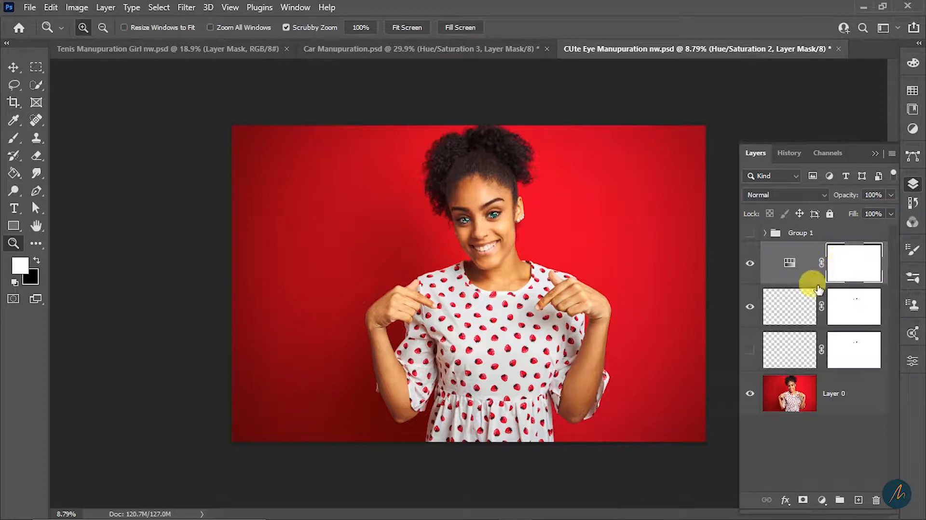
left_click(786, 310)
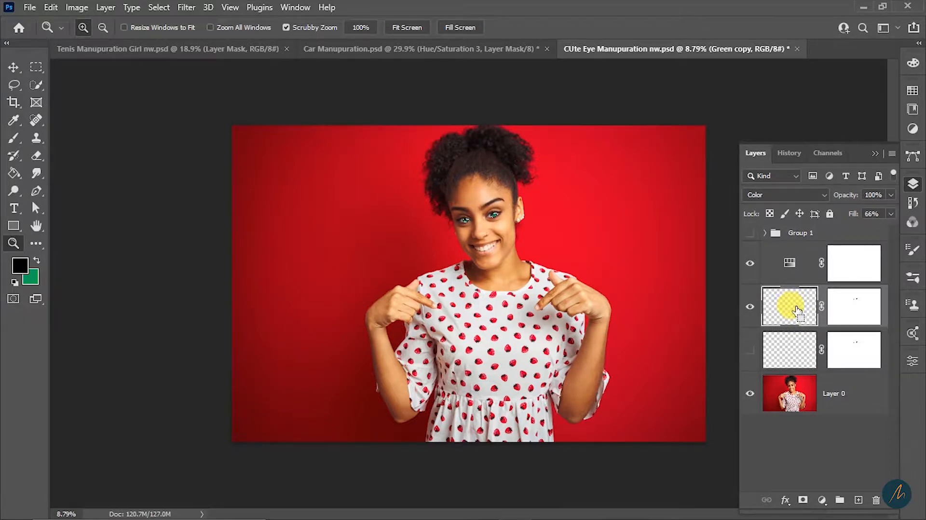
left_click_drag(472, 213, 585, 258)
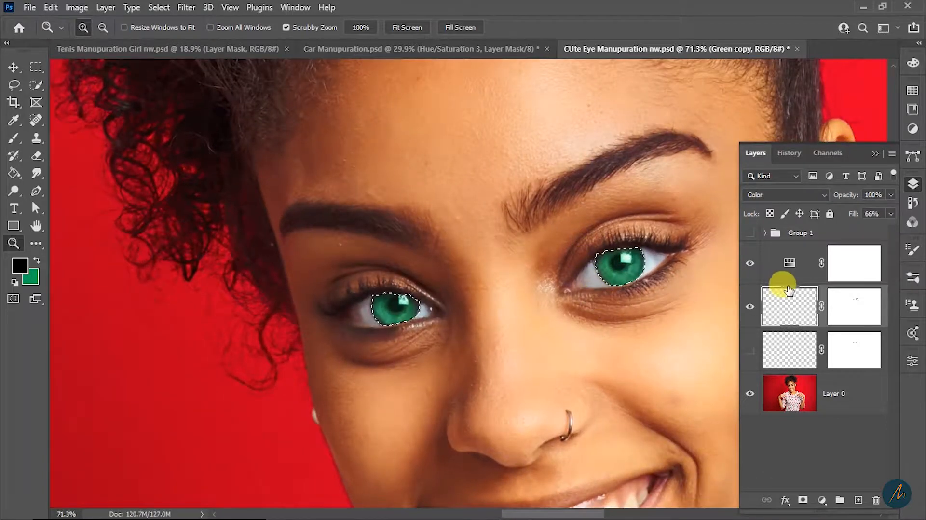
left_click_drag(502, 261, 543, 290)
left_click_drag(515, 326, 500, 327)
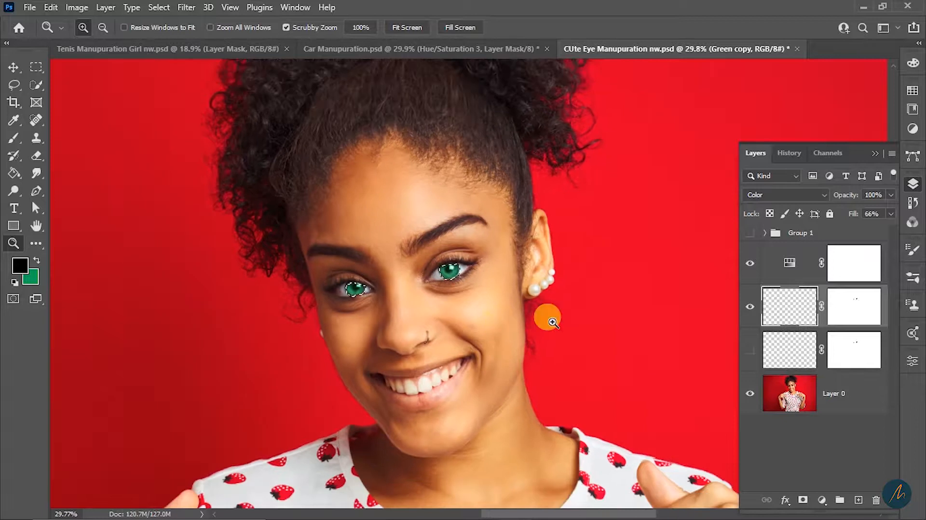
- Try a Hue of -55 on the Hue/Saturation layer while the irises are selected, and undo it
left_click(790, 270)
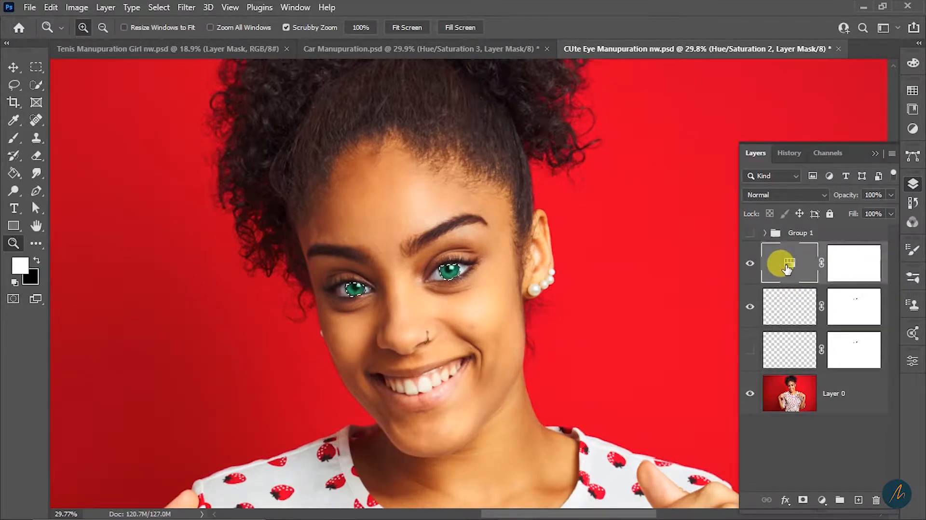
double_click(786, 268)
left_click_drag(796, 366, 757, 365)
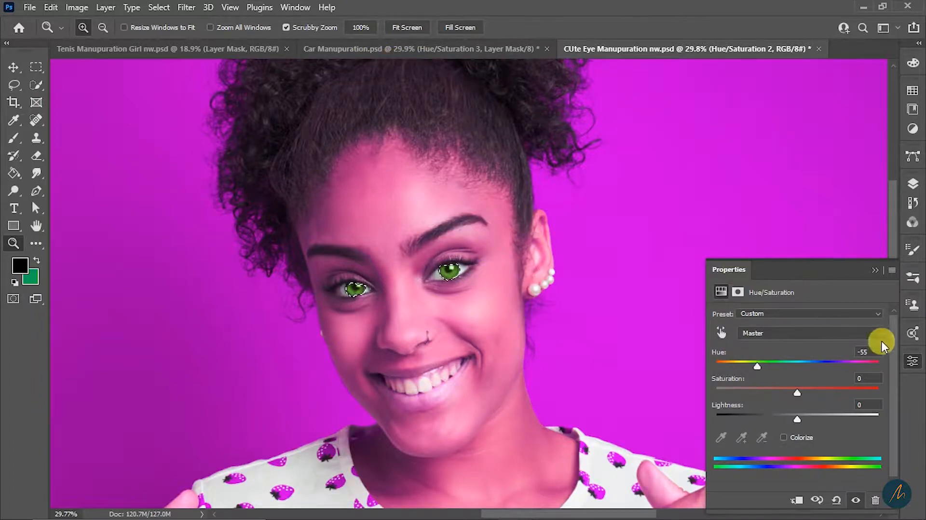
key("ctrl+z")
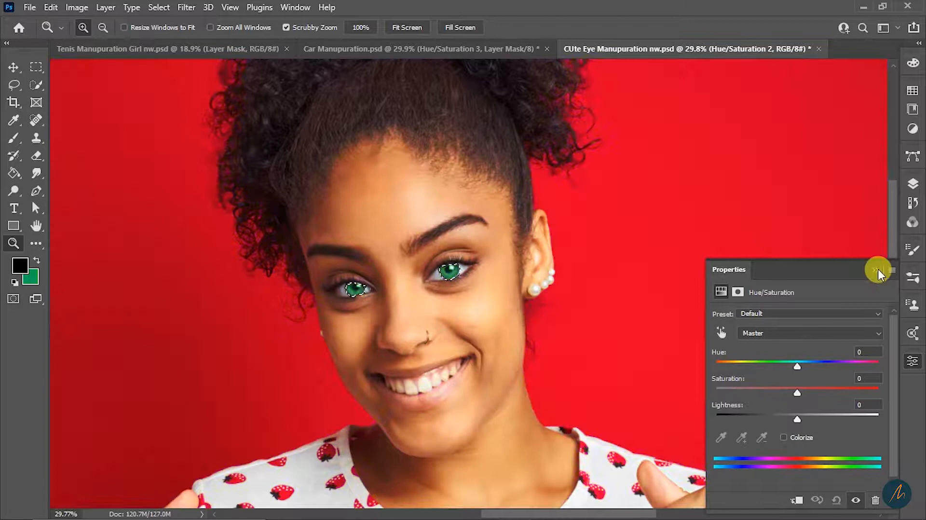
- Clip the Hue/Saturation adjustment layer to the Green copy layer so it affects only the irises
left_click(876, 269)
left_click(912, 183)
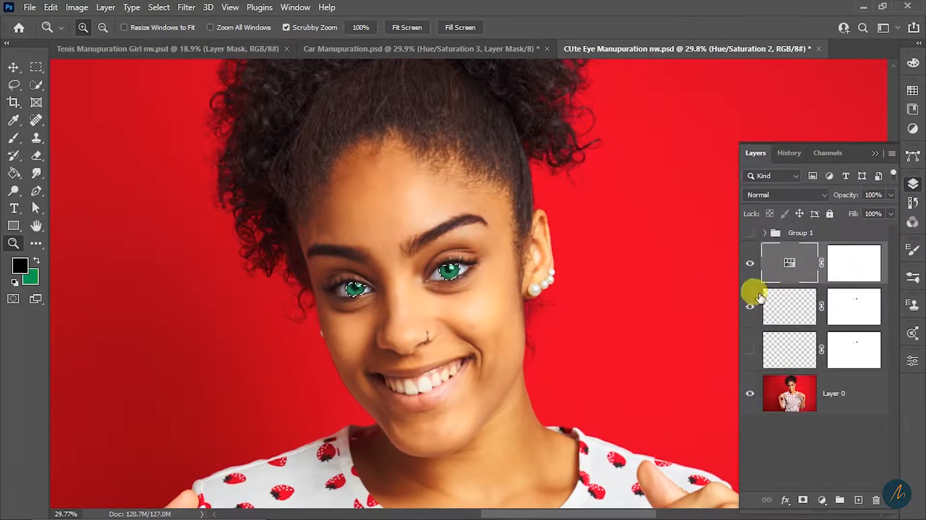
mouse_move(807, 292)
left_mouse_down()
mouse_move(812, 275)
mouse_move(795, 268)
mouse_move(814, 284)
left_mouse_up()
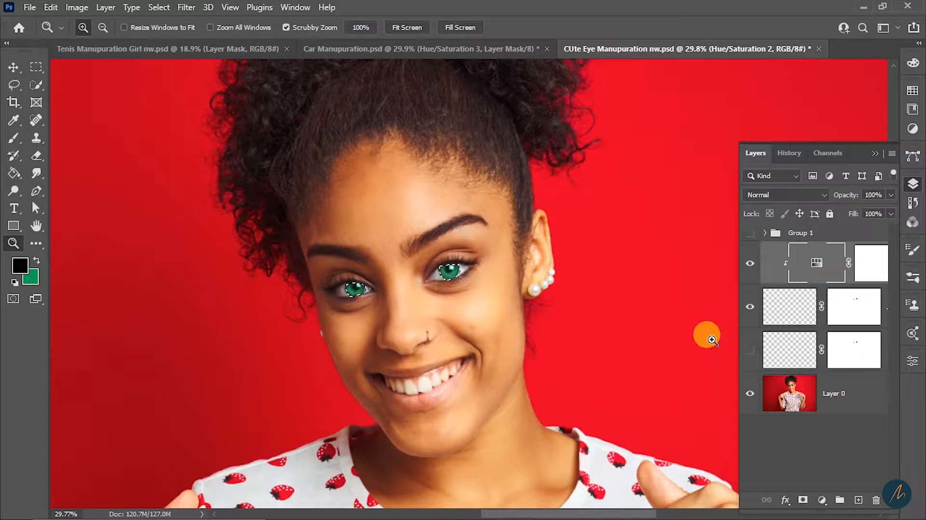
- Set the clipped Hue/Saturation layer's Hue to -44 and deselect the irises
double_click(815, 264)
left_click_drag(795, 372, 761, 365)
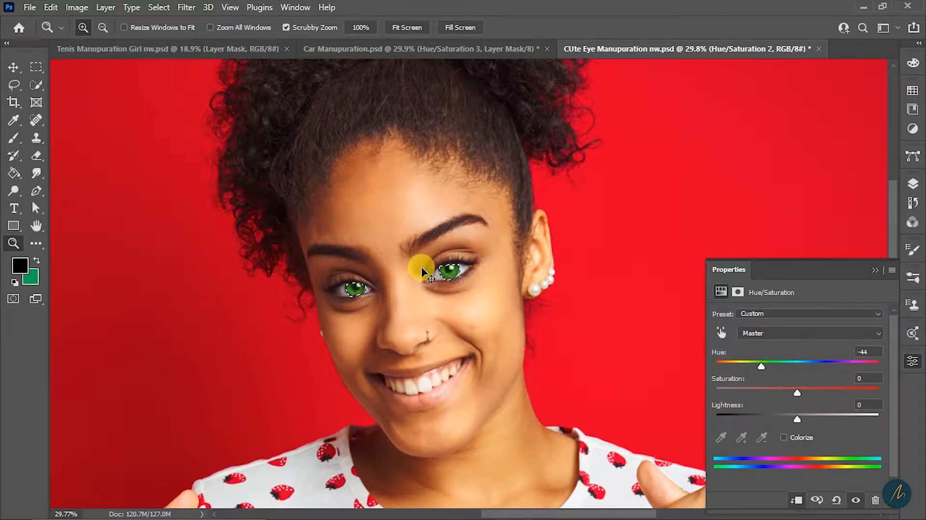
key("ctrl+d")
left_click_drag(440, 254, 475, 289)
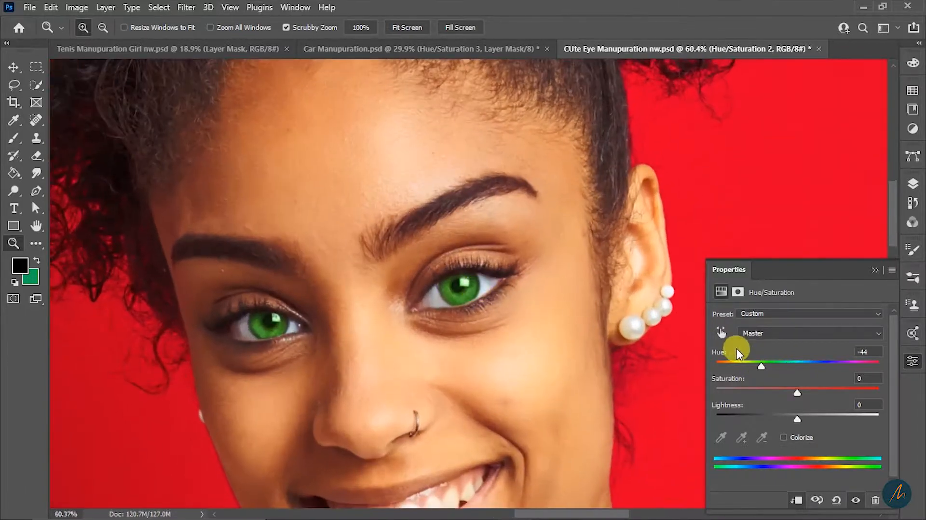
- Shift the clipped adjustment's Hue to -102 and examine the recolored irises up close and from farther away
mouse_move(753, 366)
left_mouse_down()
mouse_move(714, 368)
mouse_move(766, 369)
mouse_move(736, 364)
left_mouse_up()
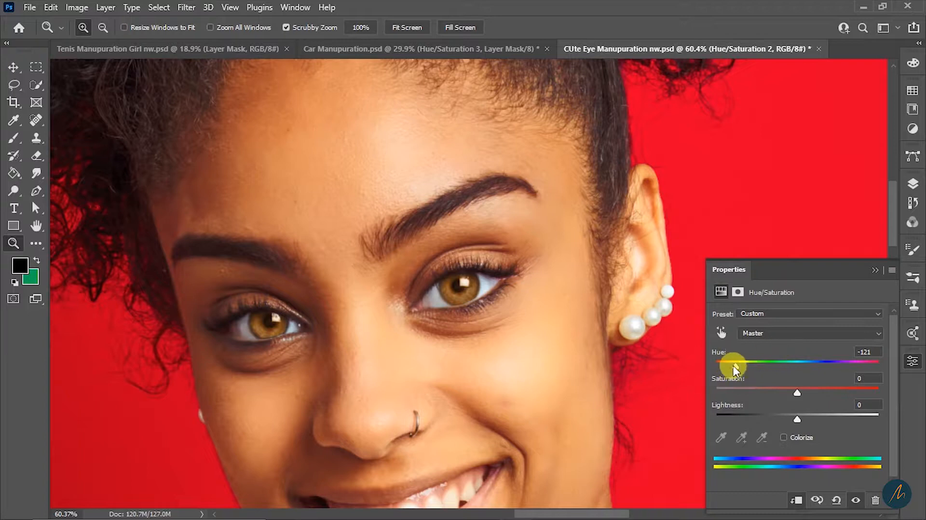
left_click_drag(733, 364, 742, 366)
left_click_drag(392, 315, 486, 399)
left_click_drag(417, 371, 455, 409)
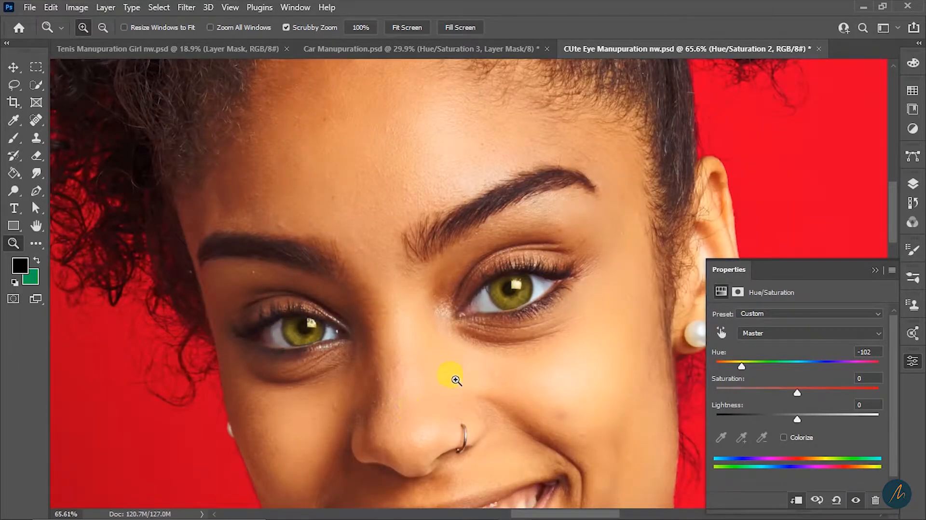
left_click_drag(455, 380, 396, 393)
mouse_move(466, 414)
left_mouse_down()
mouse_move(480, 252)
mouse_move(496, 263)
mouse_move(374, 238)
mouse_move(400, 271)
left_mouse_up()
left_click_drag(547, 296, 440, 305)
left_click_drag(512, 293, 548, 299)
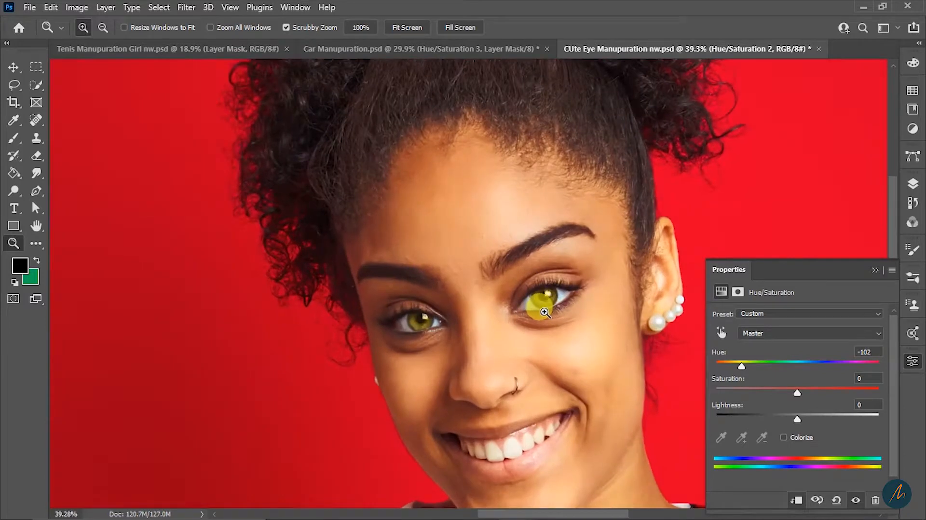
- Shift the clipped adjustment's Hue to +21 and inspect both irises up close
left_click(733, 365)
left_click_drag(733, 366, 814, 349)
left_click_drag(449, 267, 499, 310)
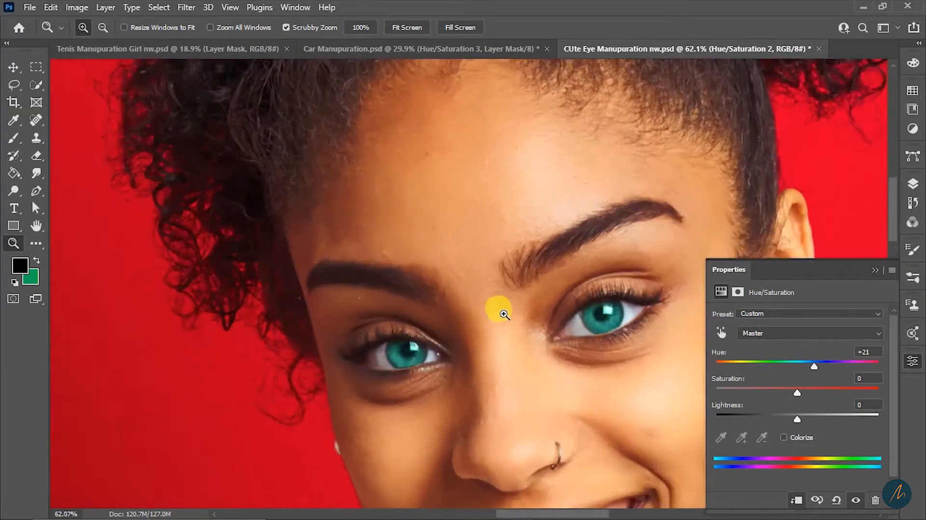
left_click_drag(554, 350, 434, 334)
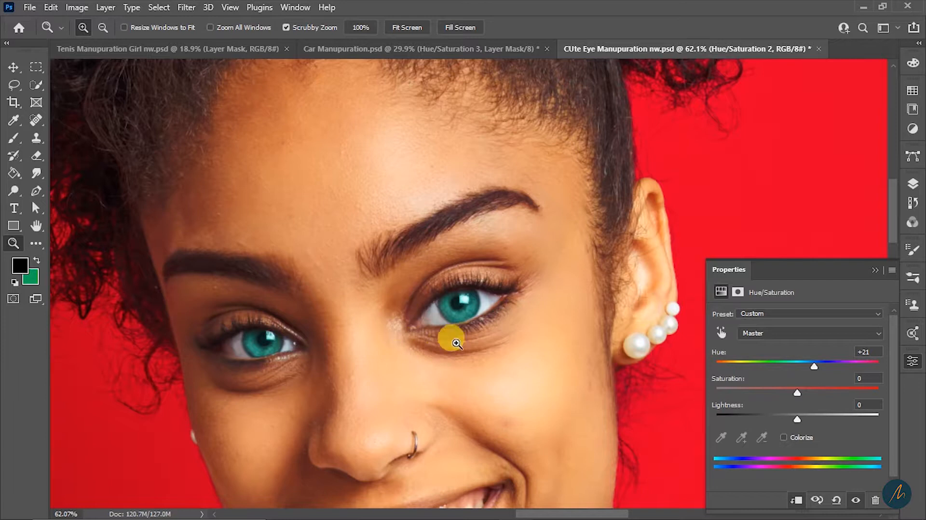
left_click(266, 341)
- Shift the clipped adjustment's Hue to -25 and review the eyes within the whole face
left_click_drag(812, 365, 777, 353)
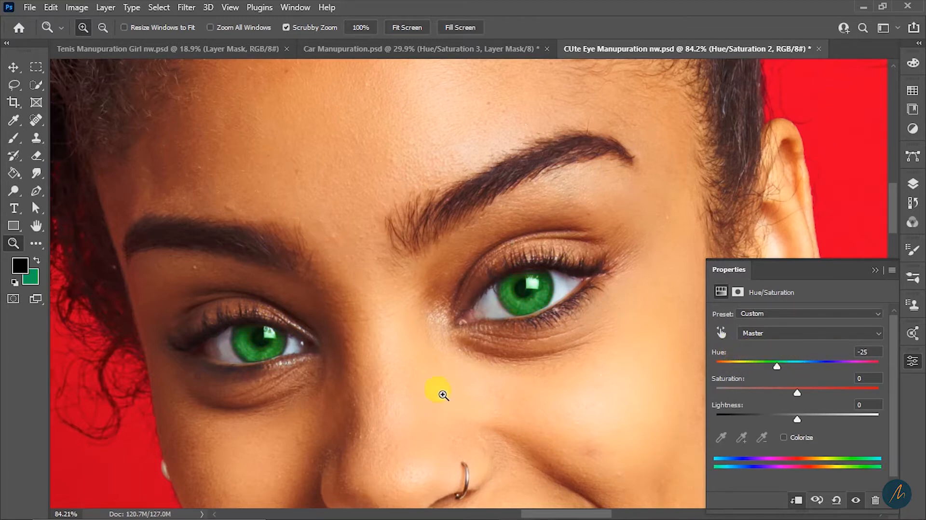
left_click_drag(473, 372, 409, 398)
left_click_drag(489, 404, 433, 424)
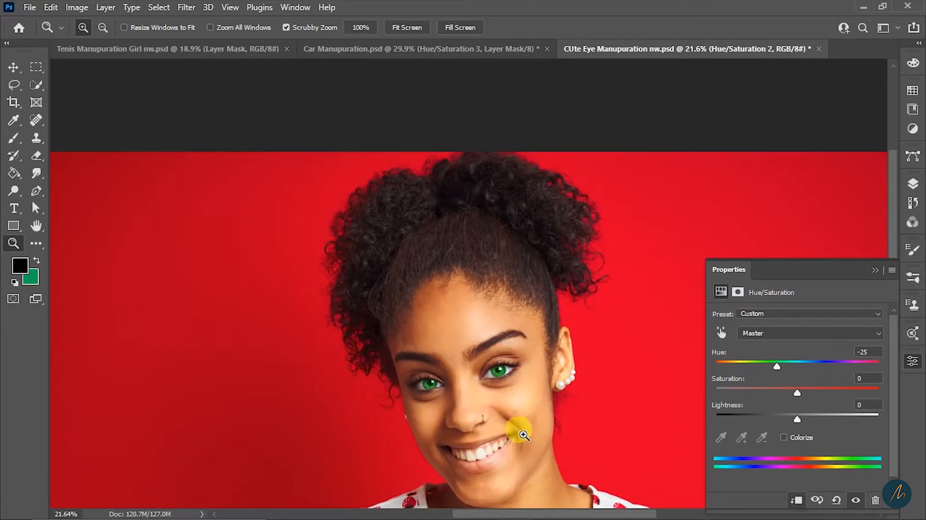
- Set the clipped adjustment's Hue to +61 for blue irises and check them in the wider portrait
left_click_drag(774, 365, 839, 364)
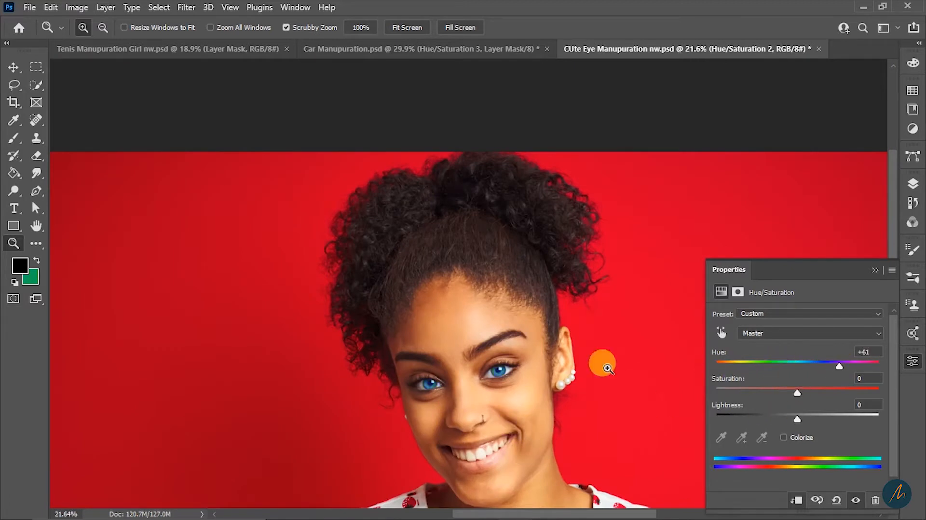
left_click_drag(463, 363, 594, 264)
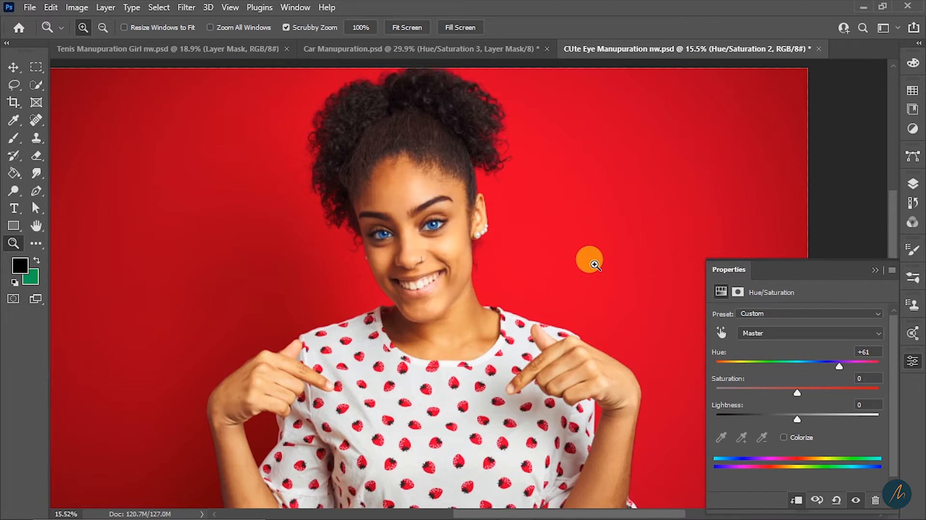